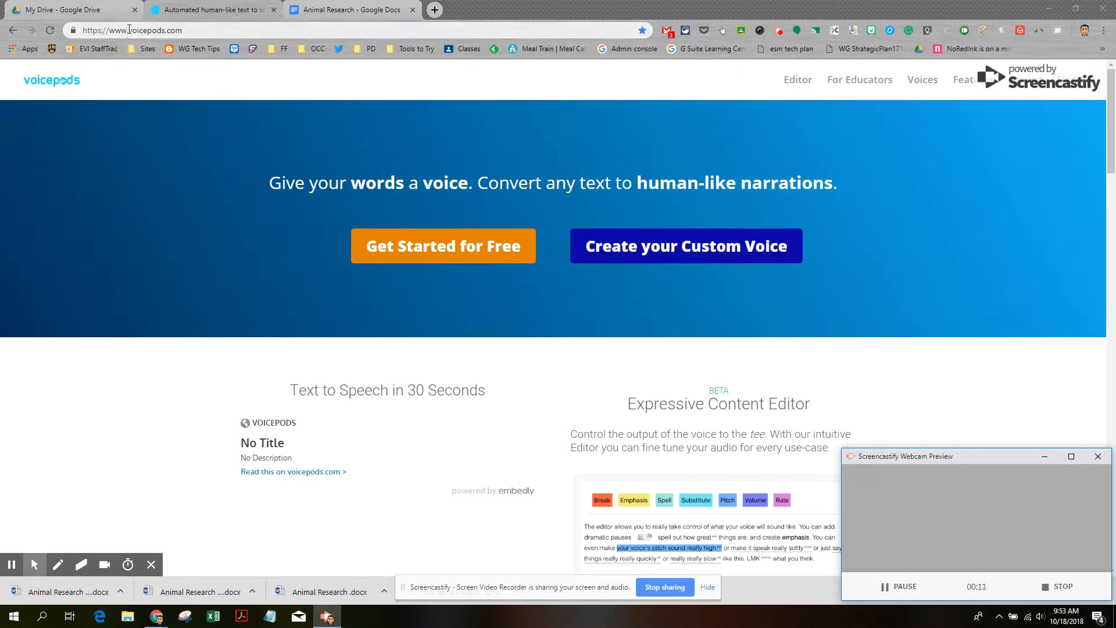
Go to the Voicepods pricing page showing the Lite, Starter, Premium and Enterprise plans
left_click_drag(128, 30, 214, 33)
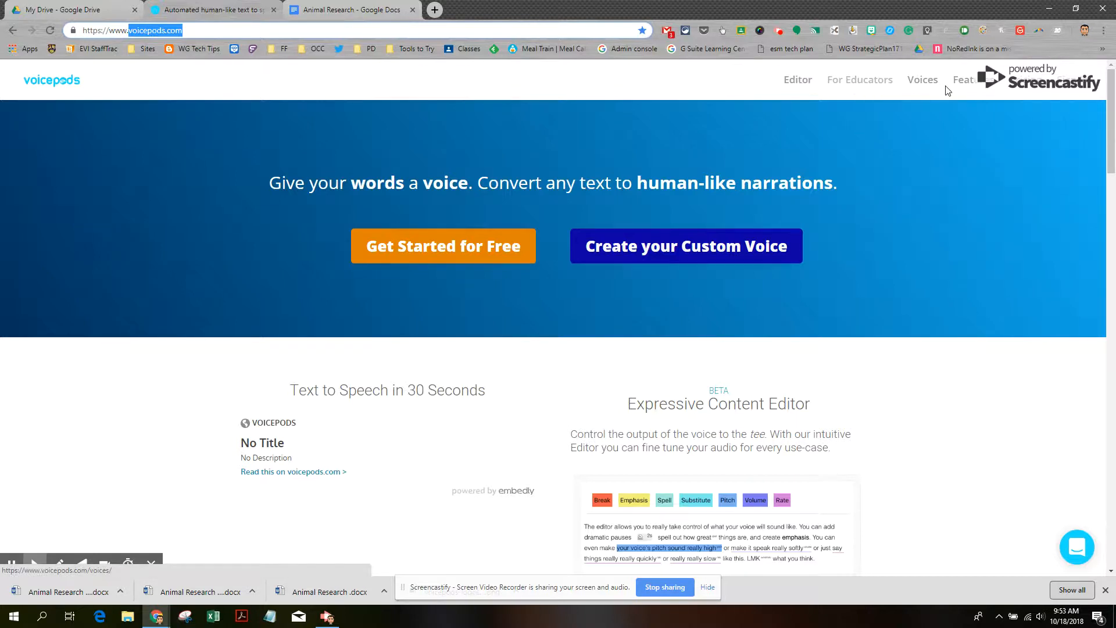
left_click(1020, 80)
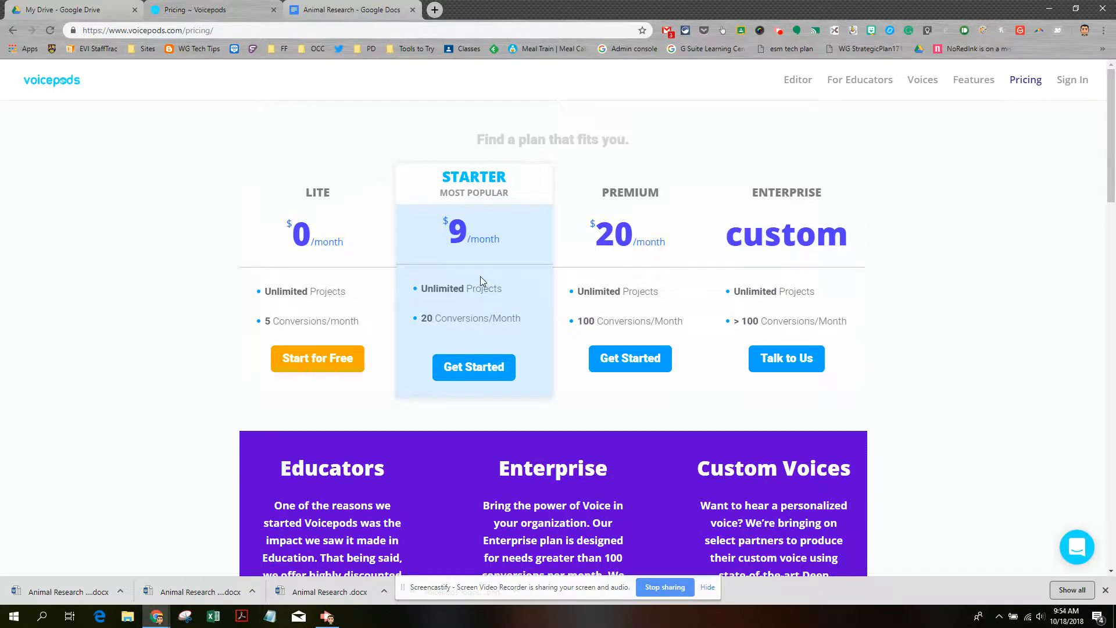
Look over the plan tiers and educator offers, then go to the Voicepods sign-in page
scroll(390, 381, "down", 5)
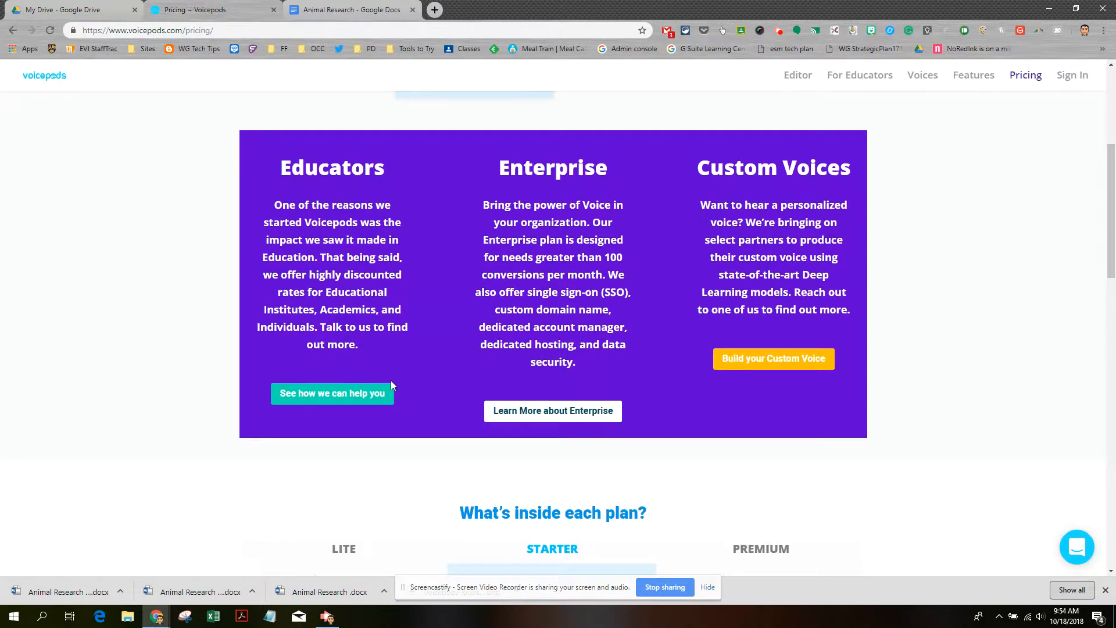
scroll(391, 386, "down", 7)
scroll(391, 386, "up", 8)
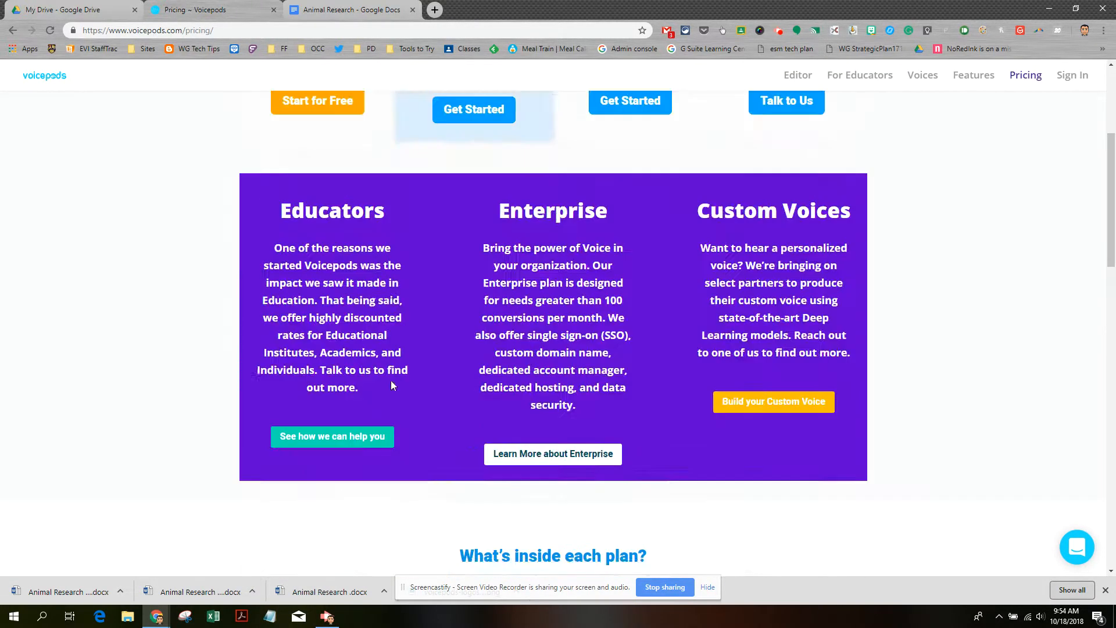
scroll(391, 385, "up", 4)
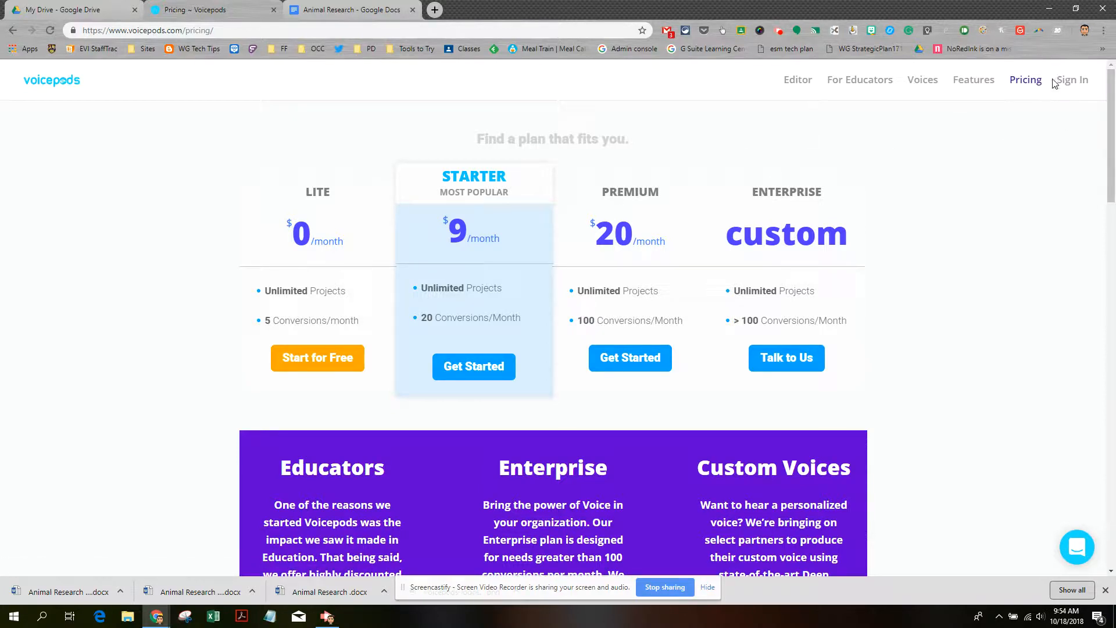
left_click(1069, 85)
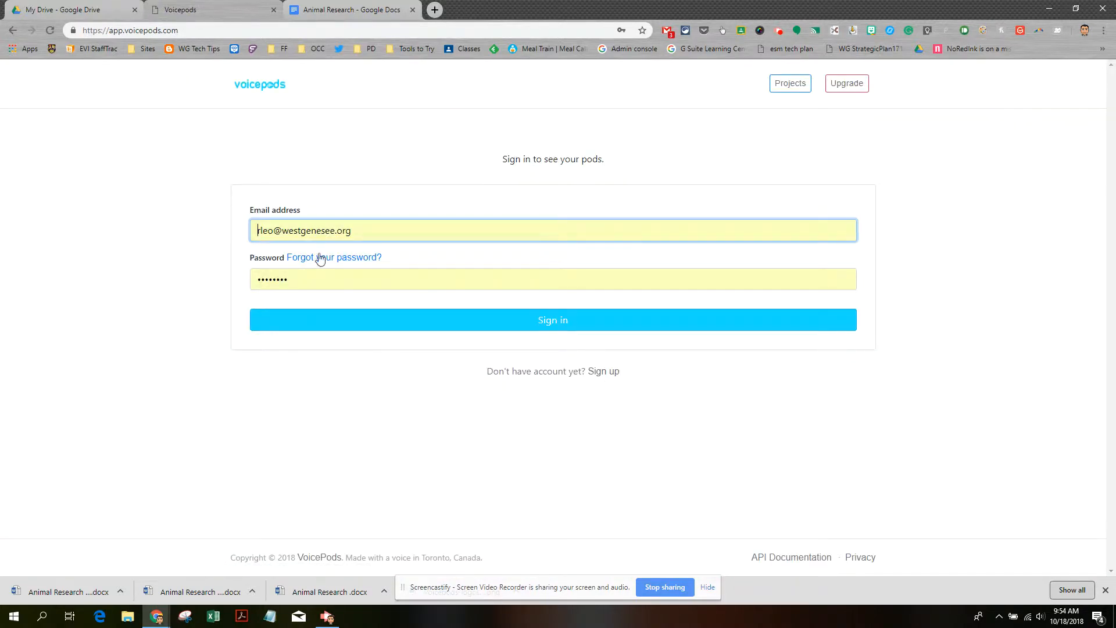
Sign up with an email address and a confirmed password, and let Chrome save the password
left_click(601, 375)
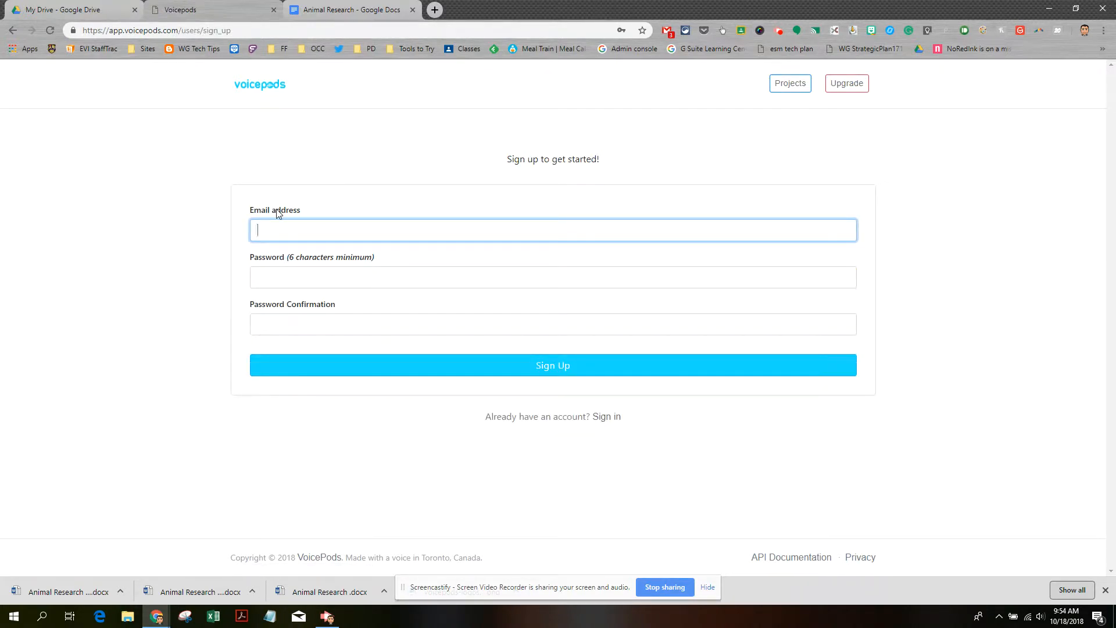
key("Tab")
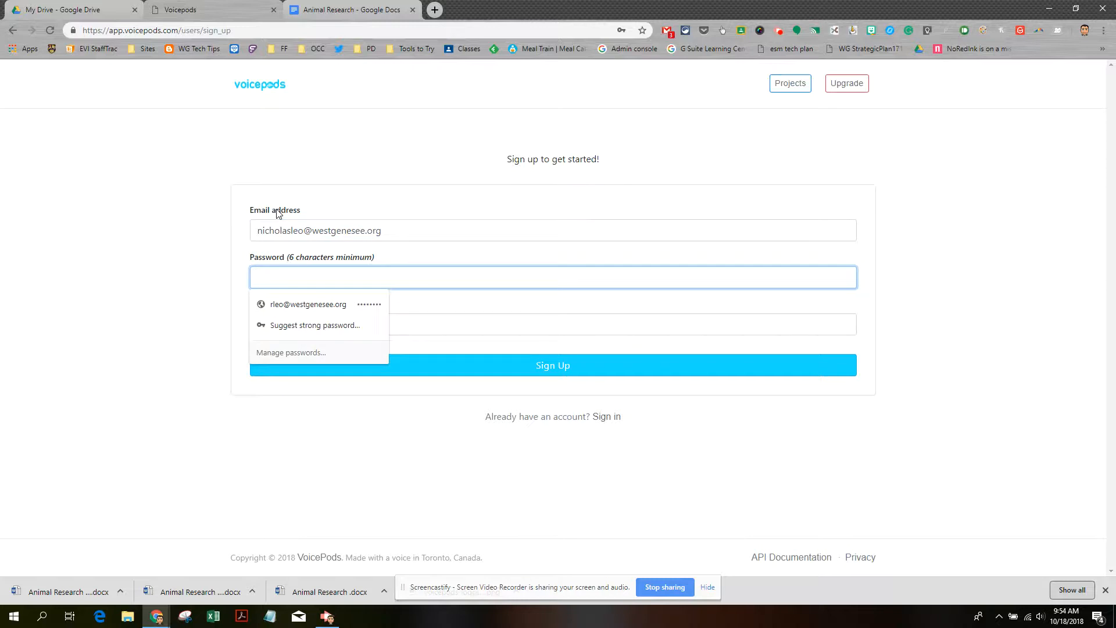
type("•")
key("Tab")
type("••••")
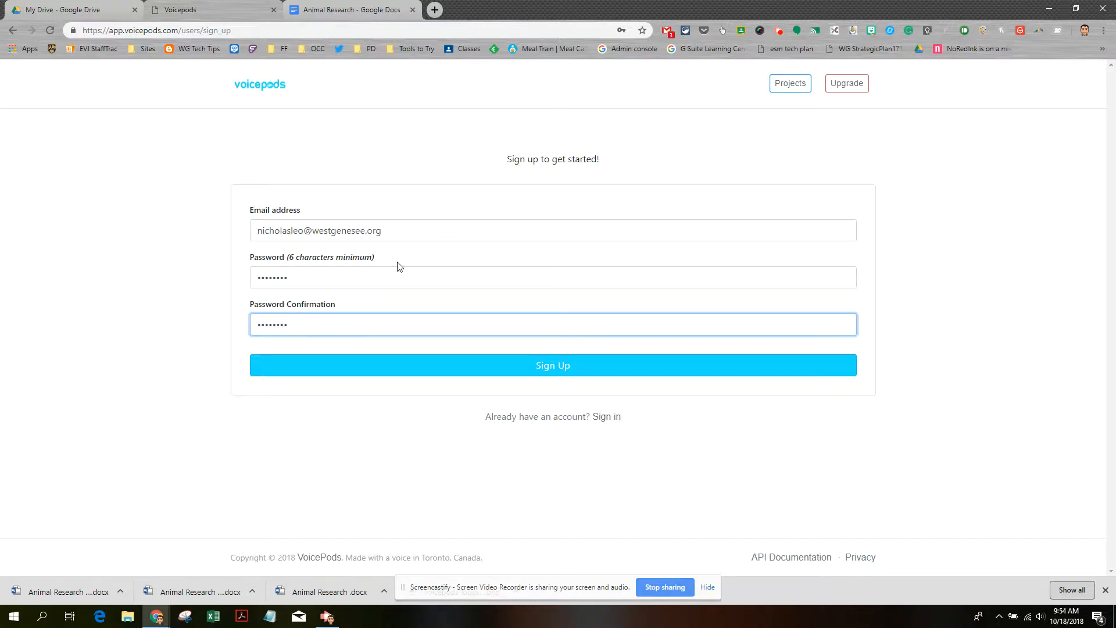
left_click(538, 370)
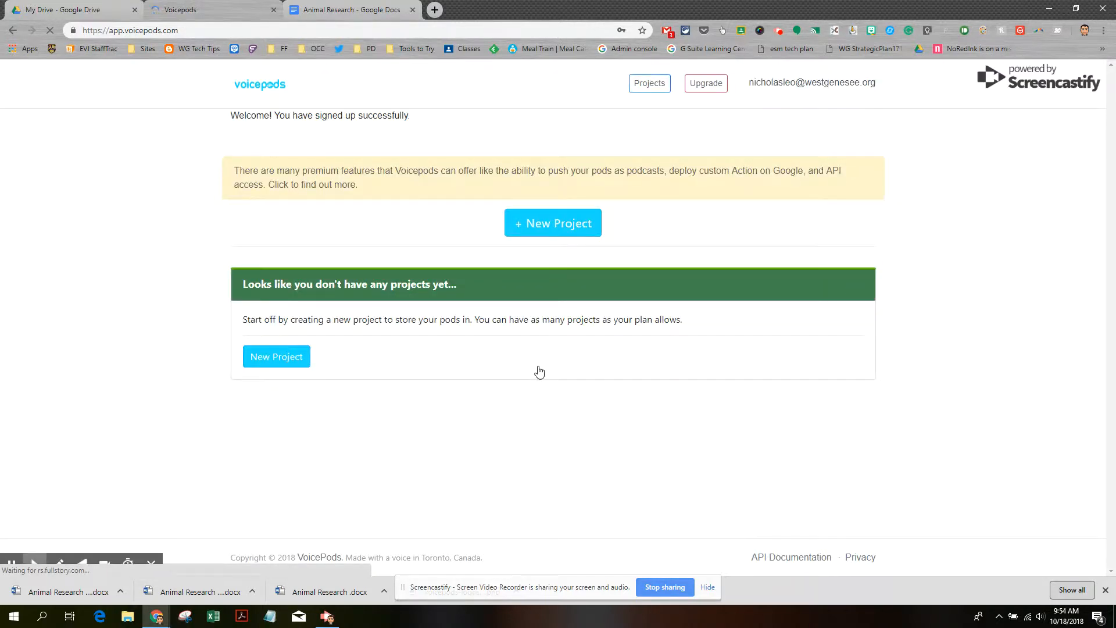
left_click(586, 124)
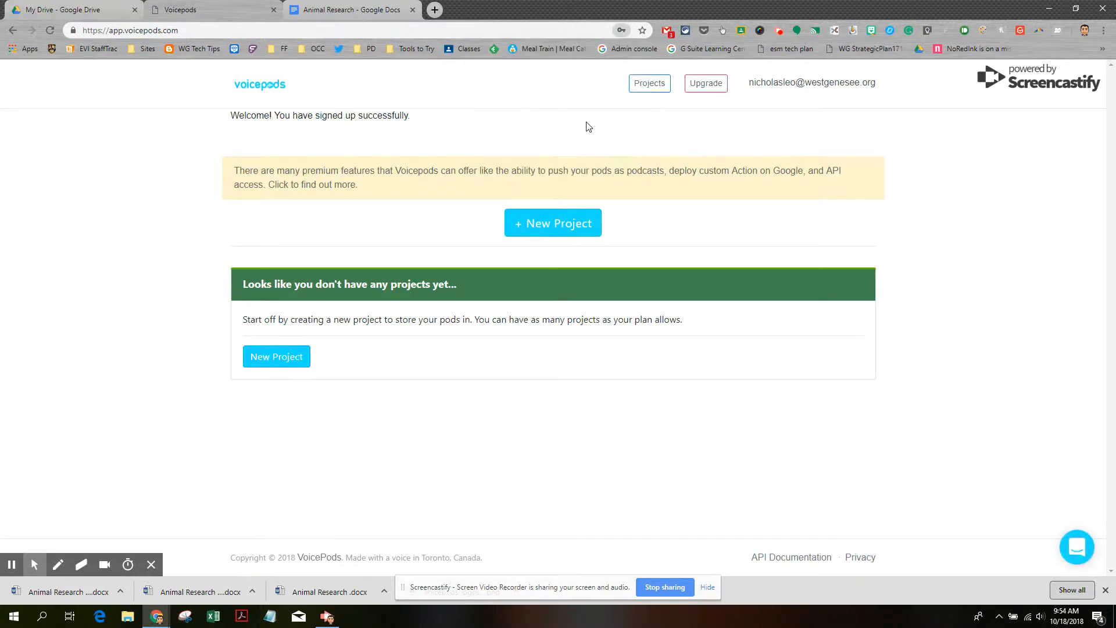
Create project 'demo voicepod' described 'for video tutorial', then start its first pod
left_click(289, 371)
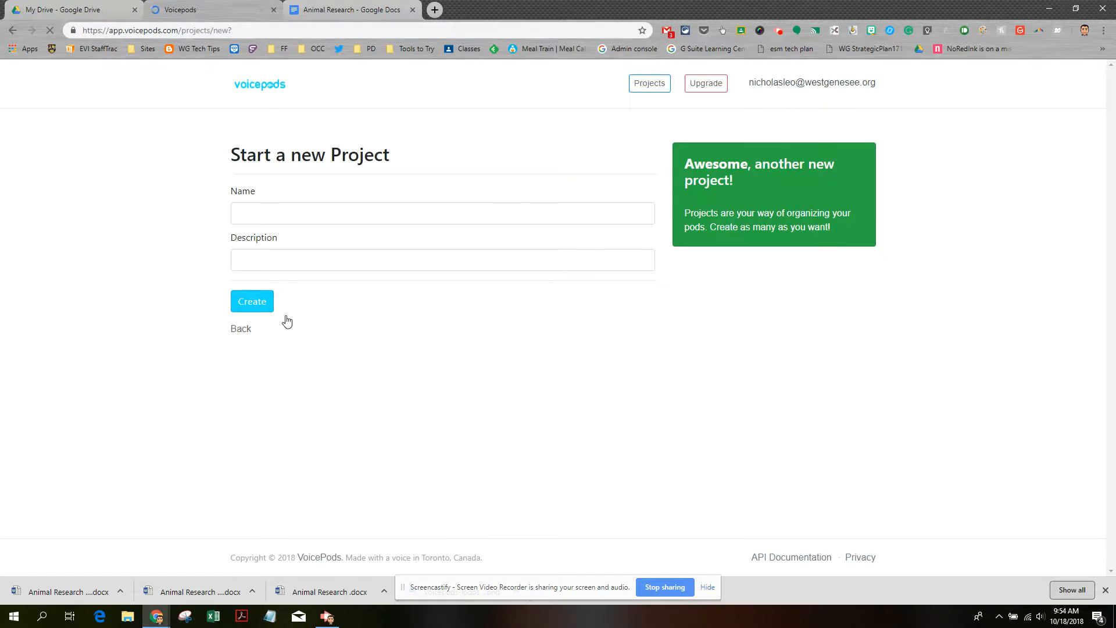
left_click(268, 218)
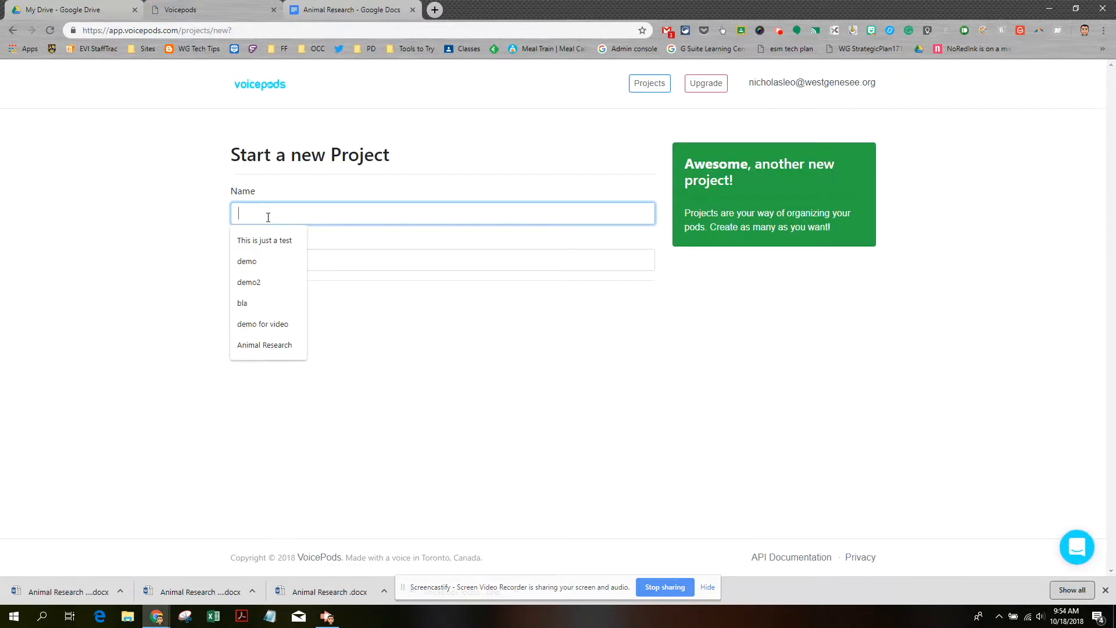
type("demo voicepod ")
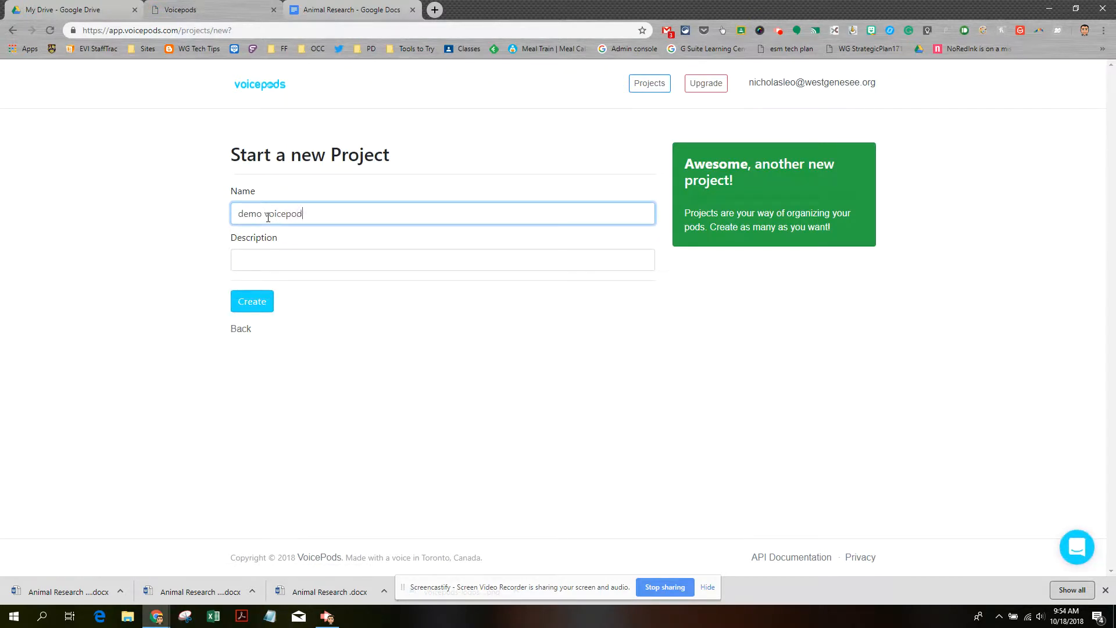
type("for")
key("Tab")
type("f")
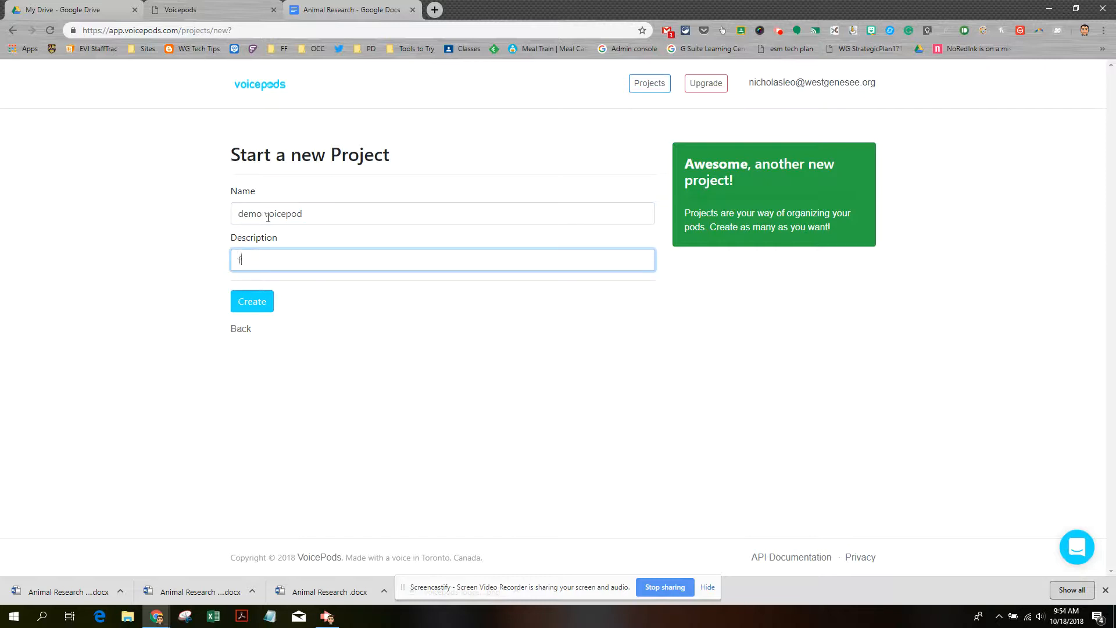
type("or video tutorial")
left_click(252, 307)
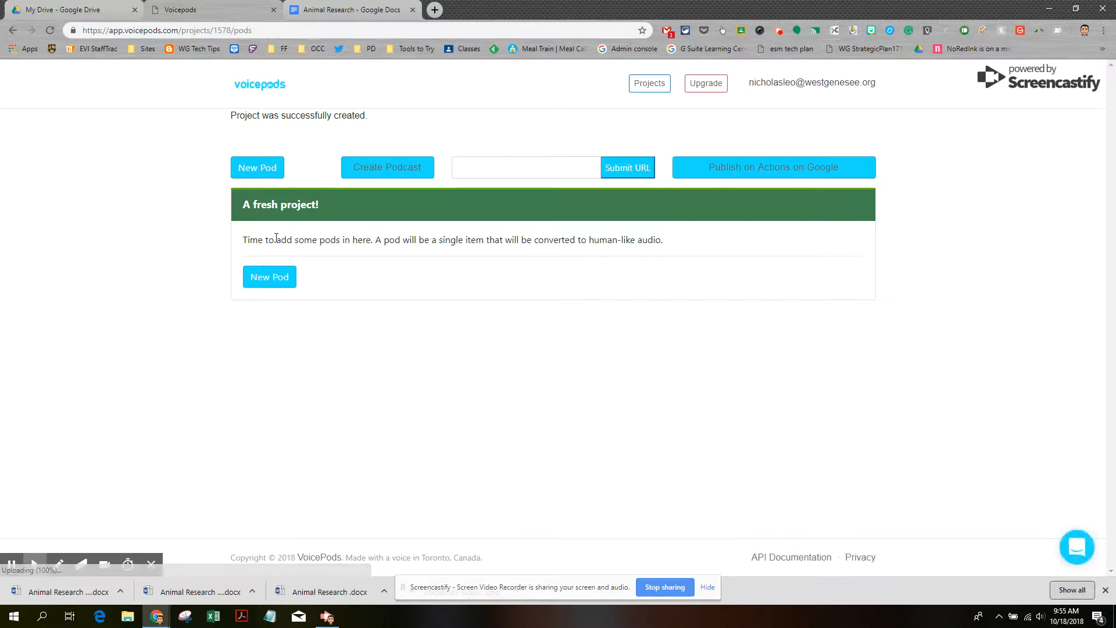
left_click(264, 289)
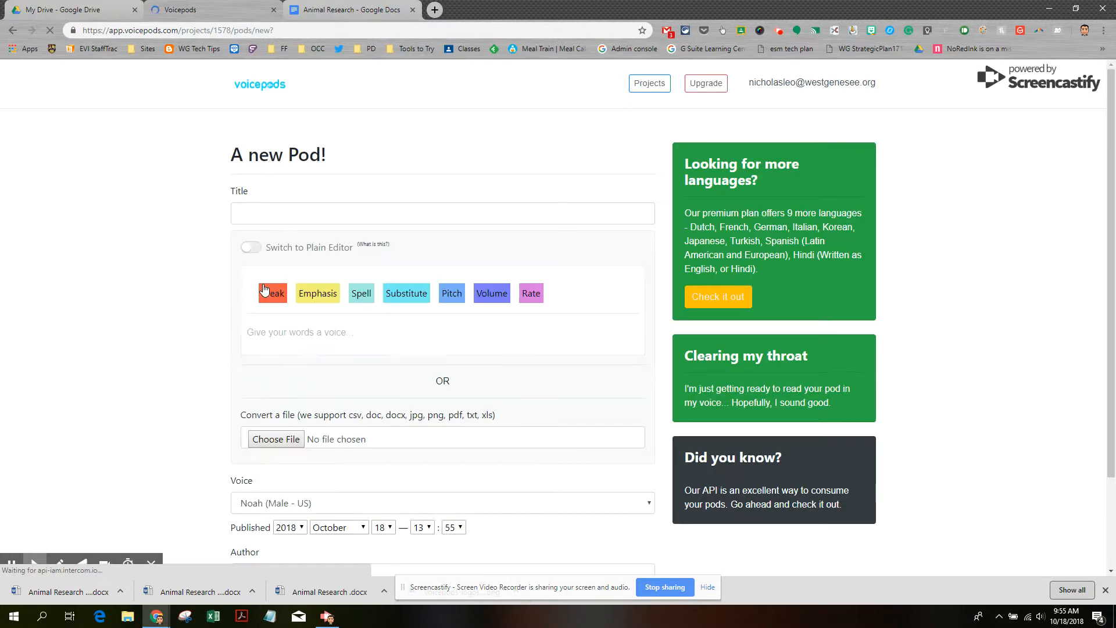
Title the pod 'Animal Research', then switch to the Animal Research essay in Google Docs
left_click(261, 217)
type("Ani")
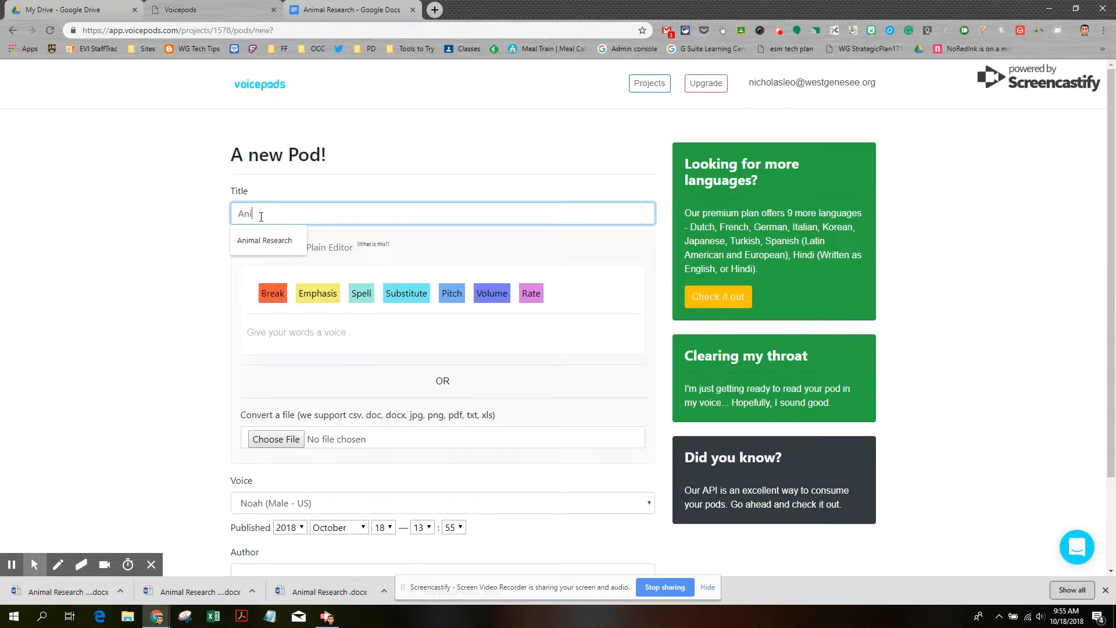
type("mal Research")
left_click(159, 261)
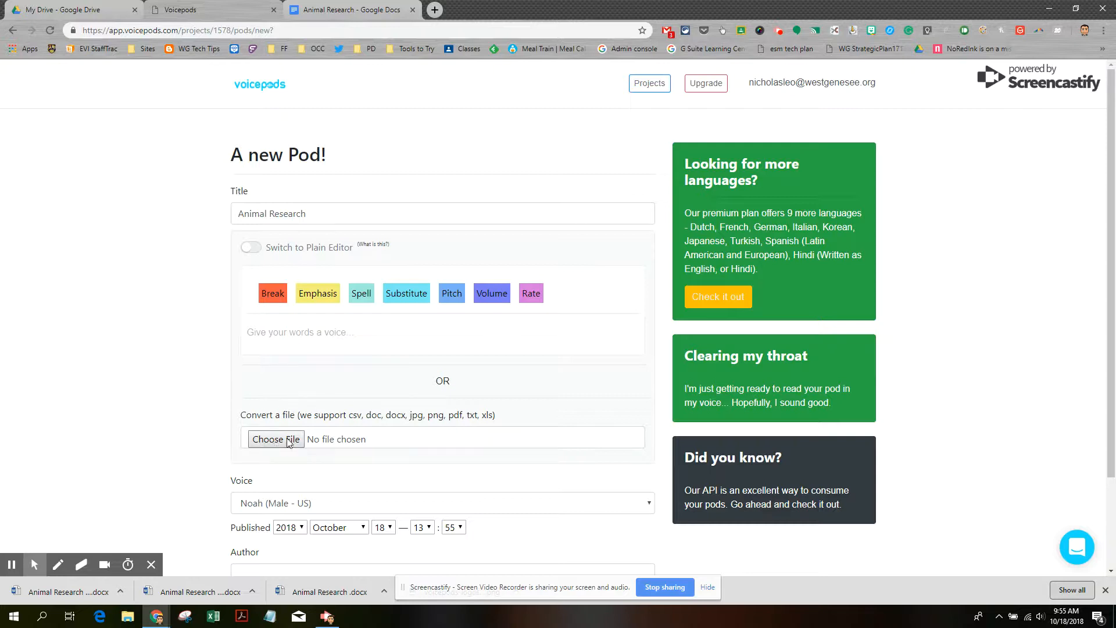
left_click(358, 13)
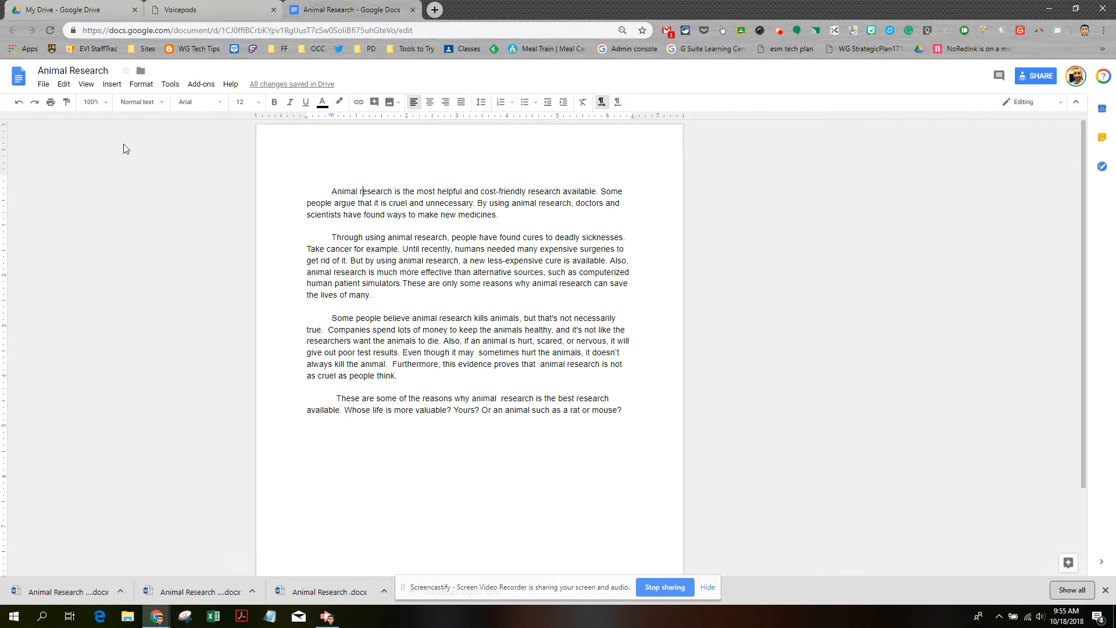
Download the Animal Research essay as a Microsoft Word .docx, then return to Voicepods
left_click(44, 86)
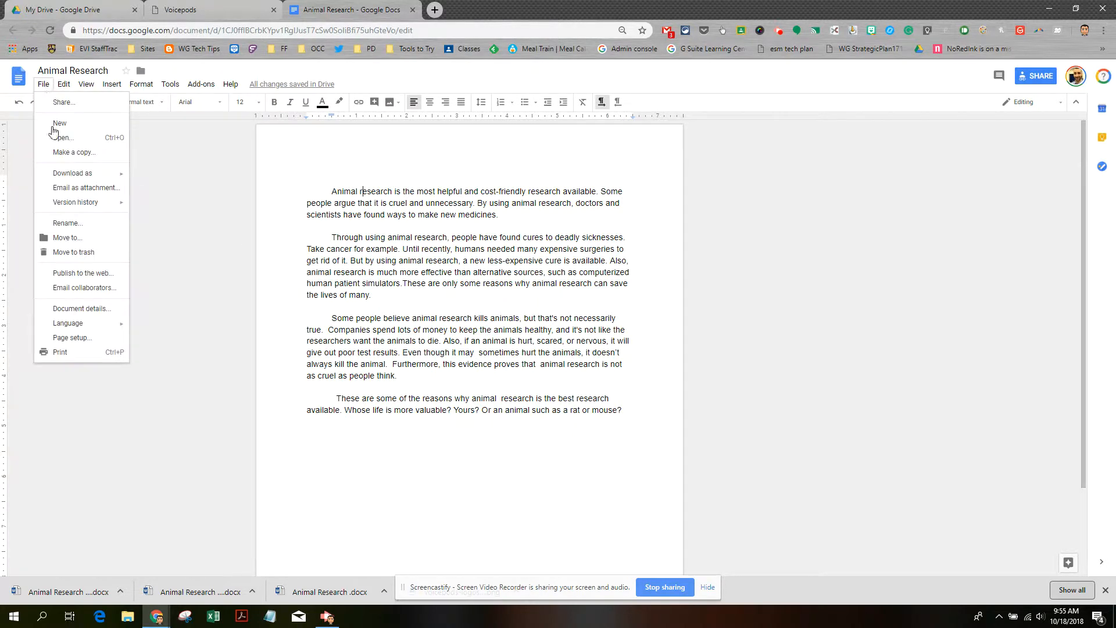
mouse_move(77, 176)
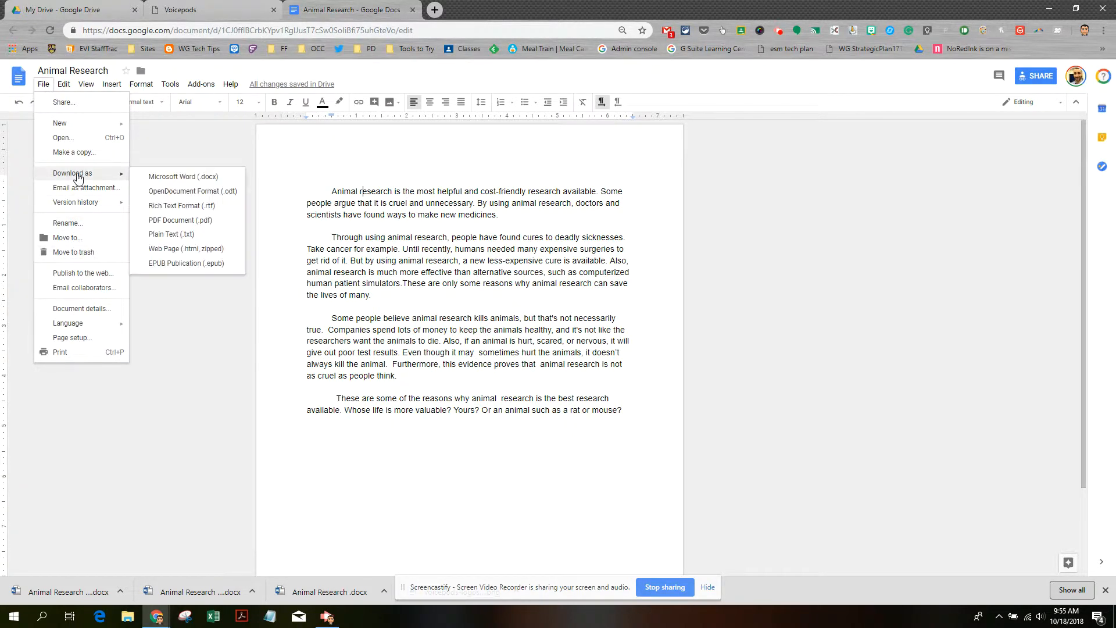
left_click(181, 180)
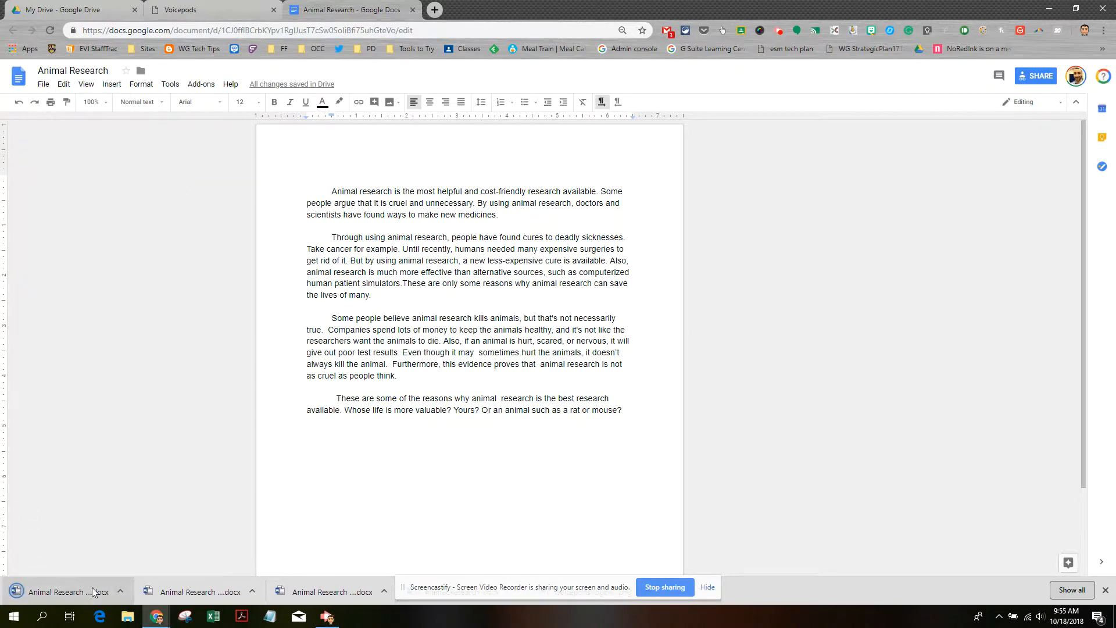
left_click(228, 11)
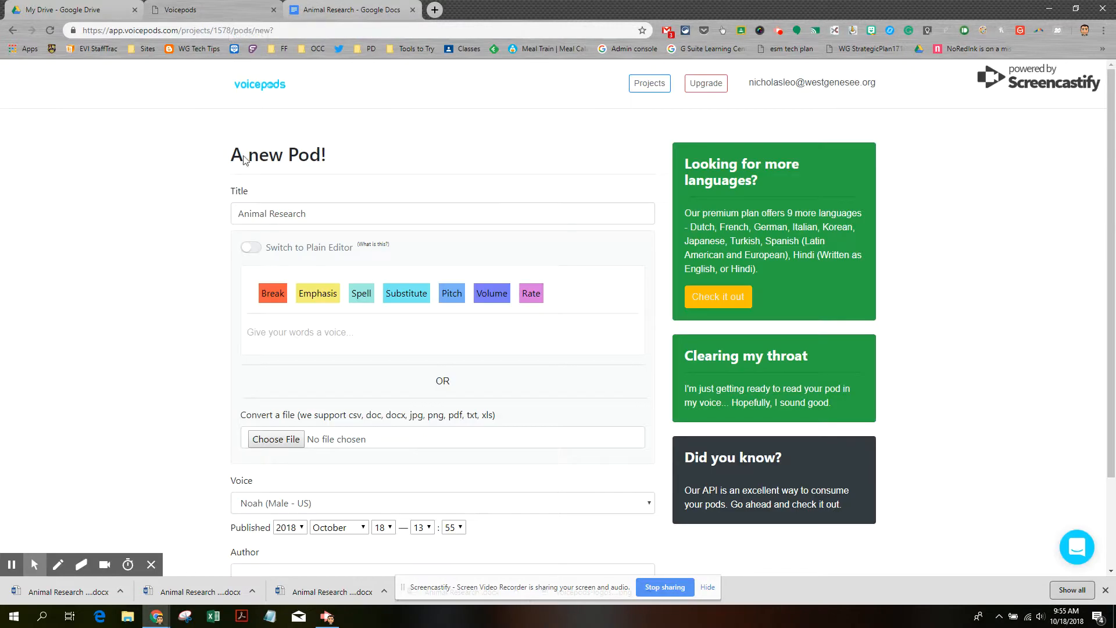
Attach the downloaded 'Animal Research (2)' document as the pod's source file
left_click(273, 442)
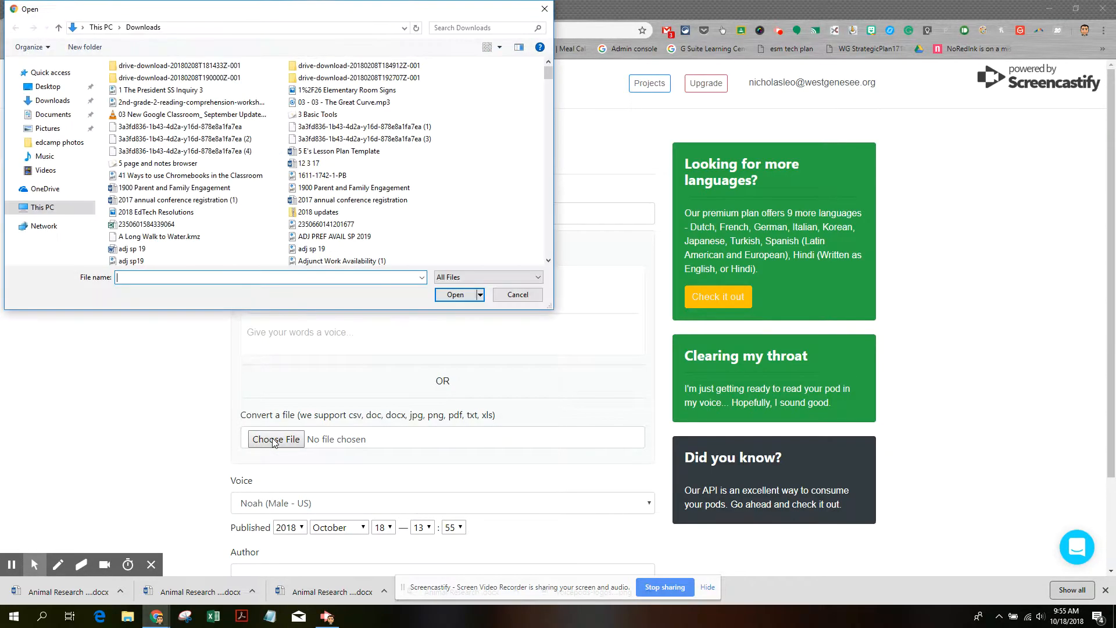
scroll(178, 225, "down", 1)
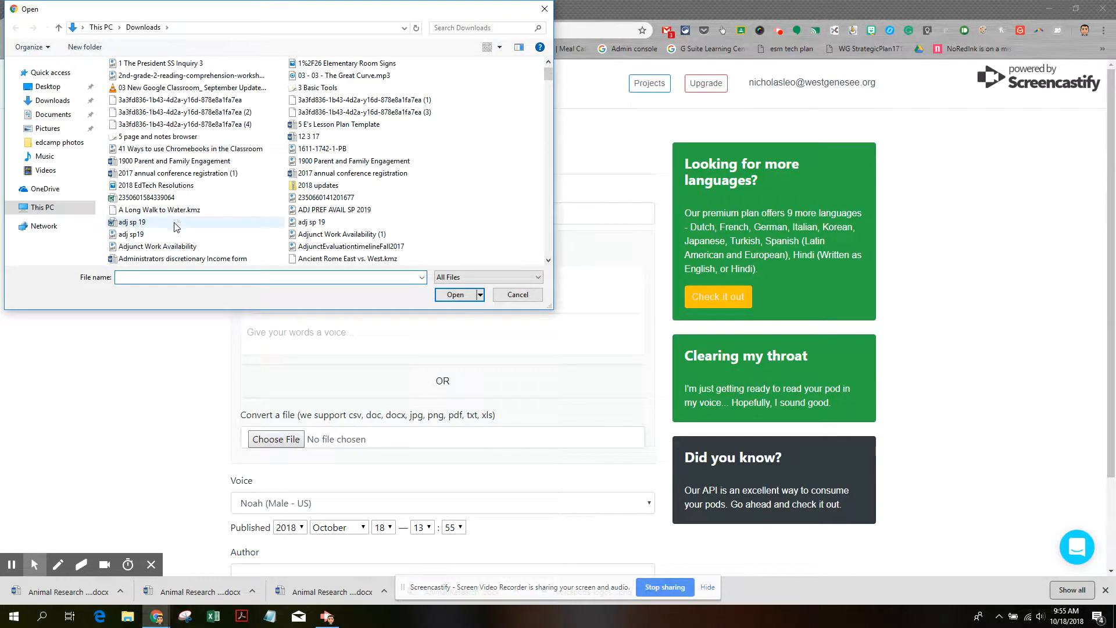
scroll(172, 231, "down", 1)
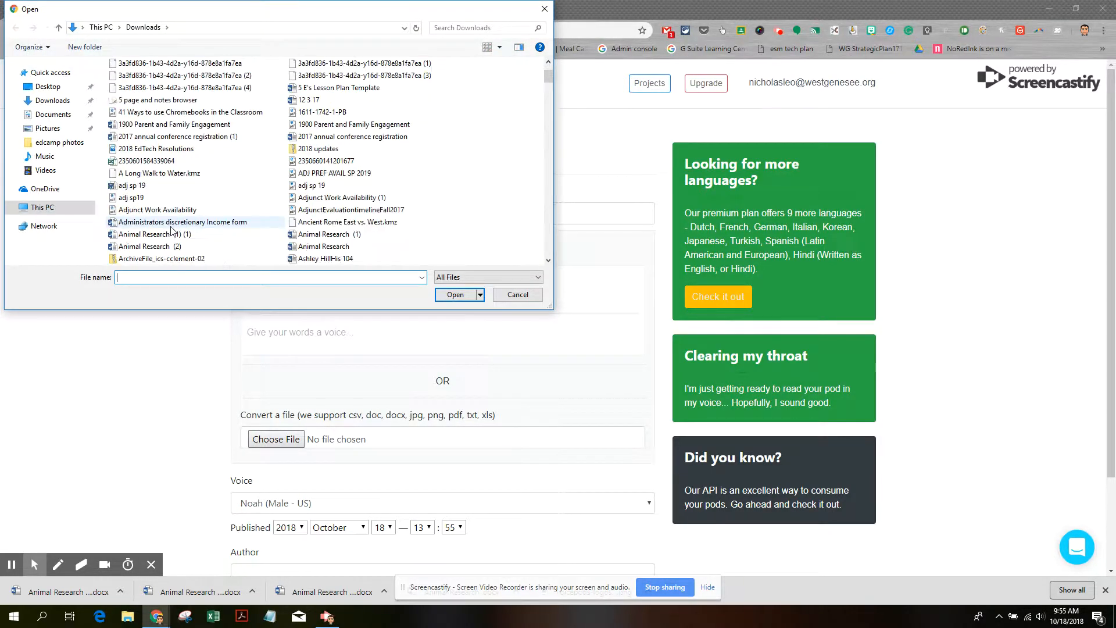
double_click(150, 246)
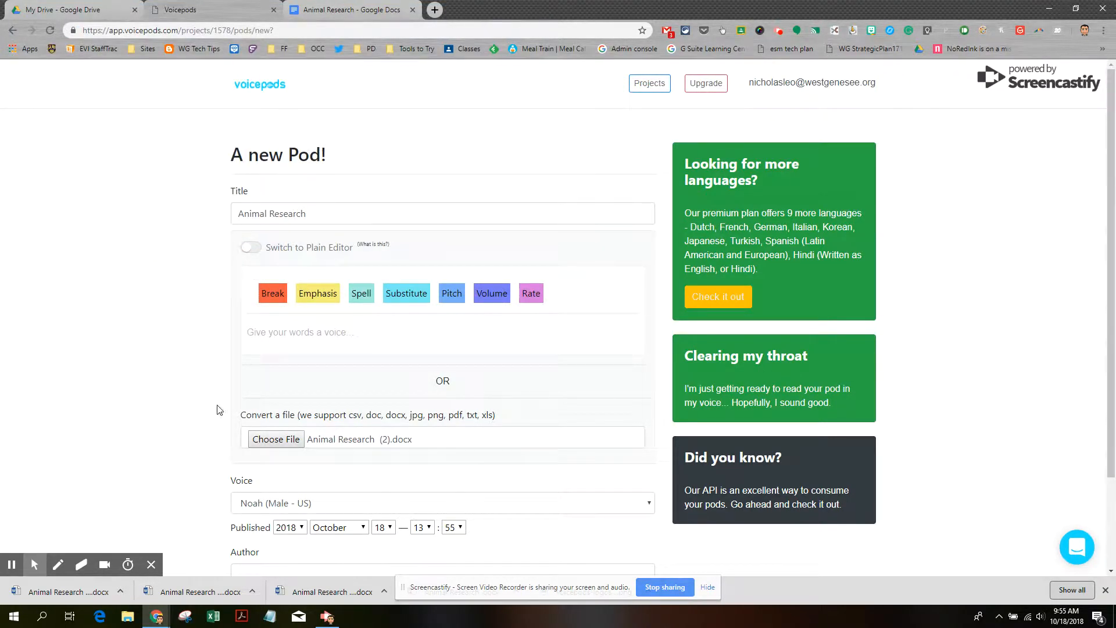
Pick the Sophia (Female US) voice, enter the author's name, and create the pod
scroll(250, 441, "down", 2)
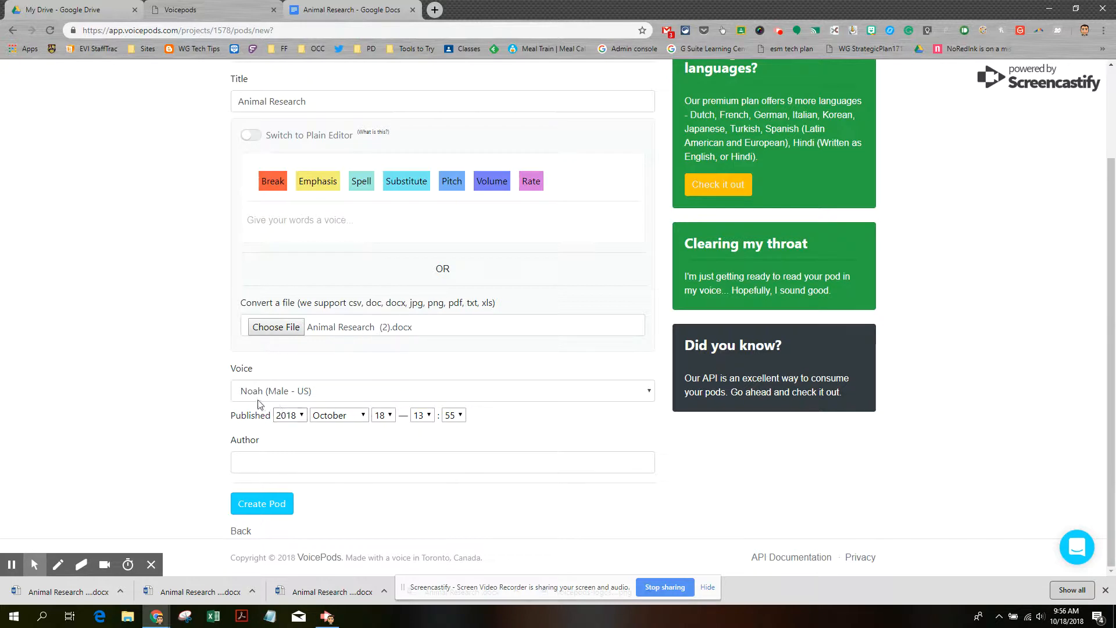
left_click(646, 391)
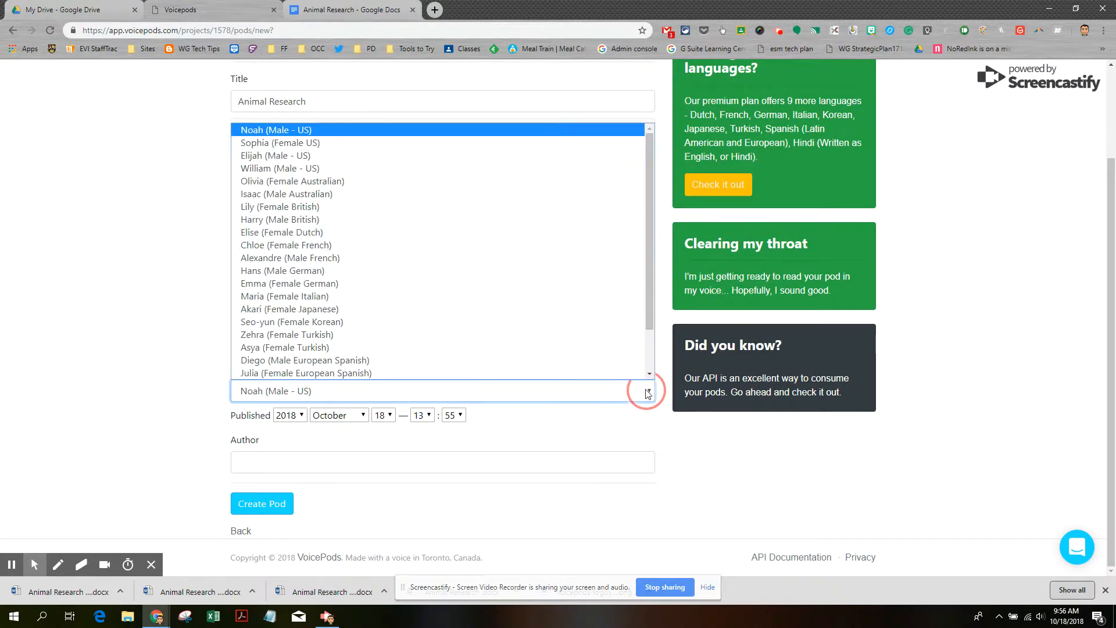
left_click(300, 146)
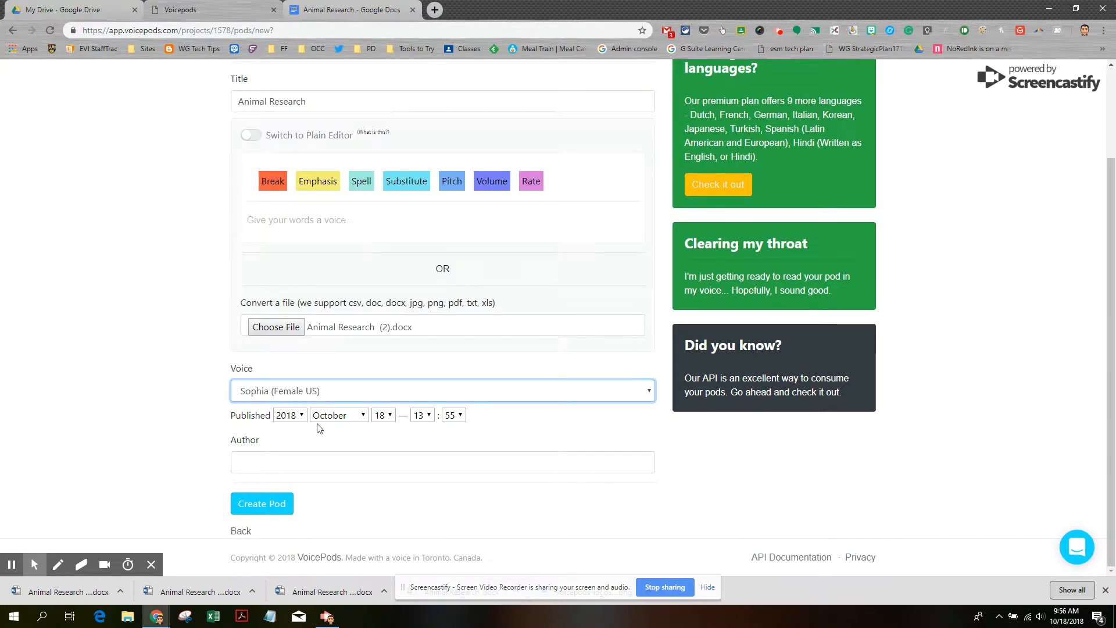
left_click(280, 470)
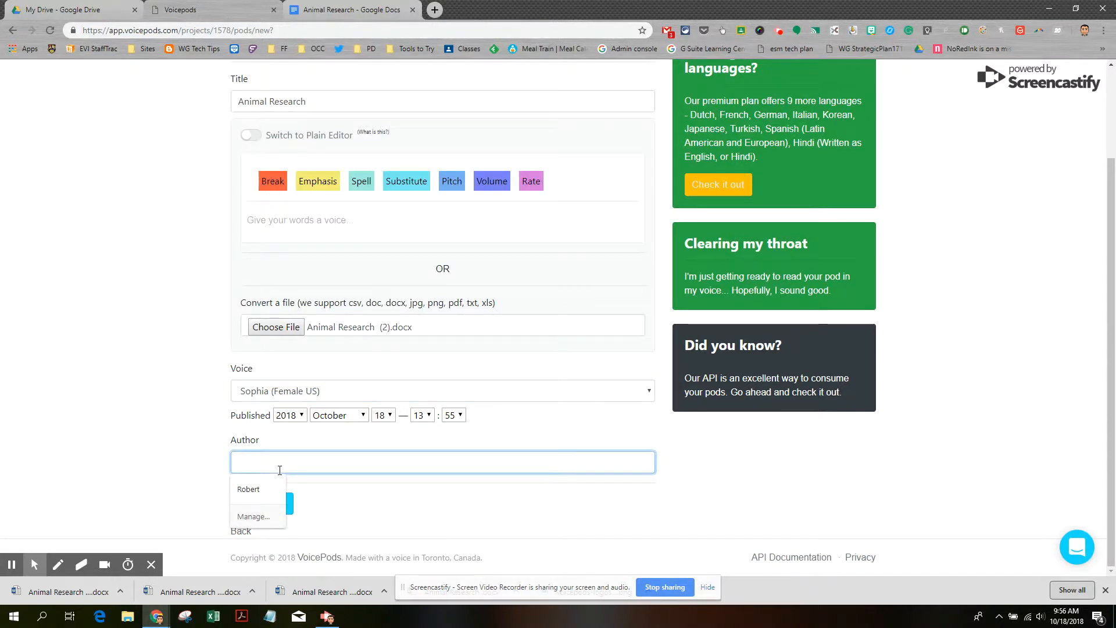
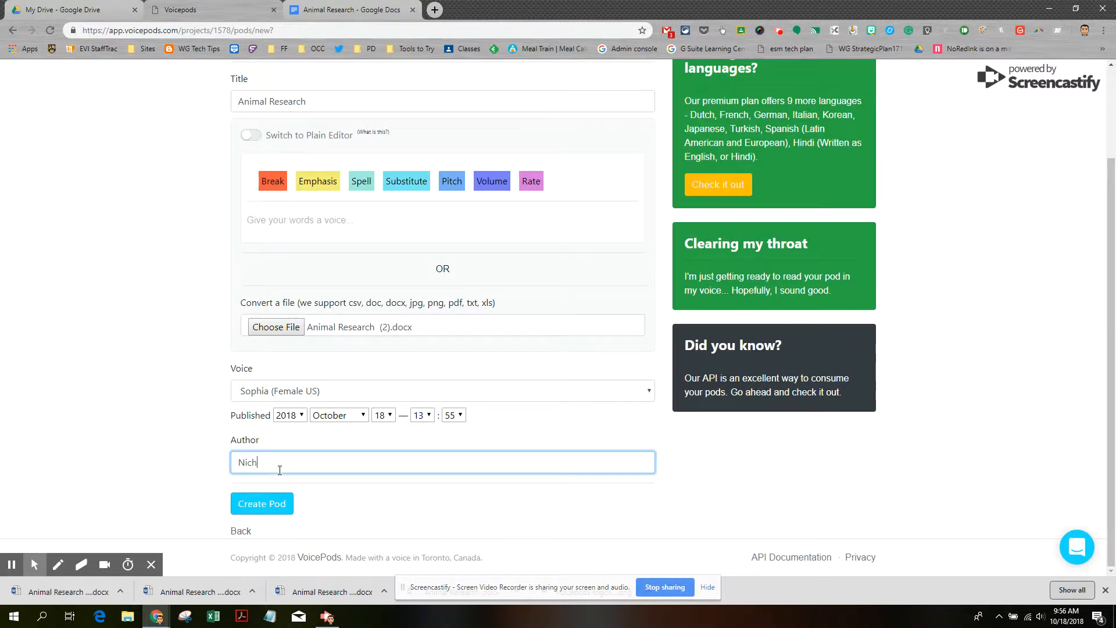
left_click(255, 511)
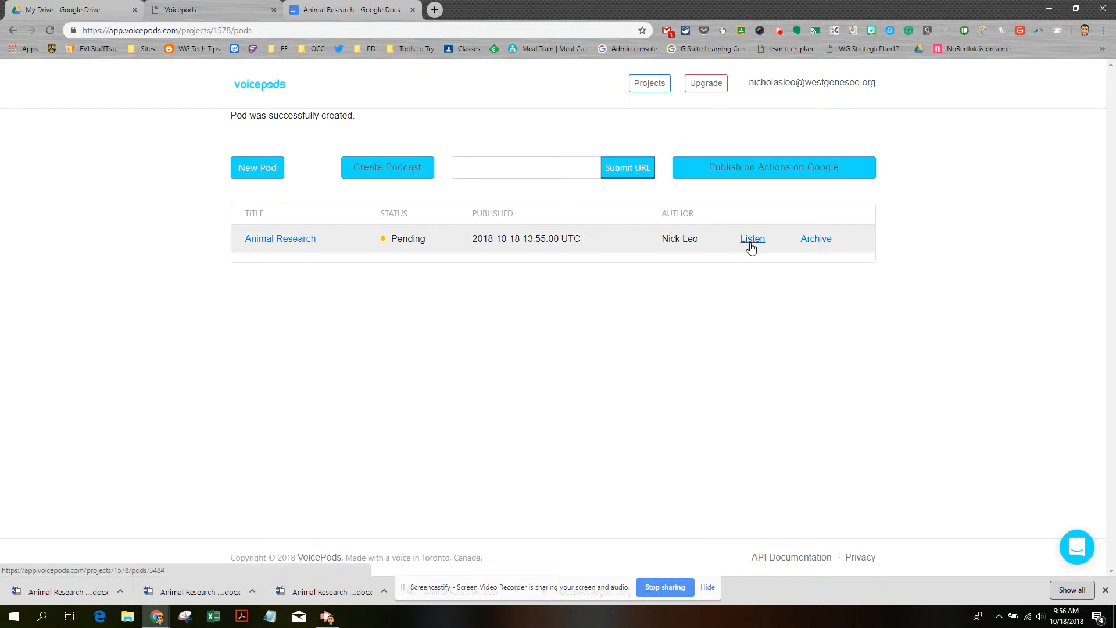
Open the Animal Research pod page and play, then pause, its narration
left_click(752, 238)
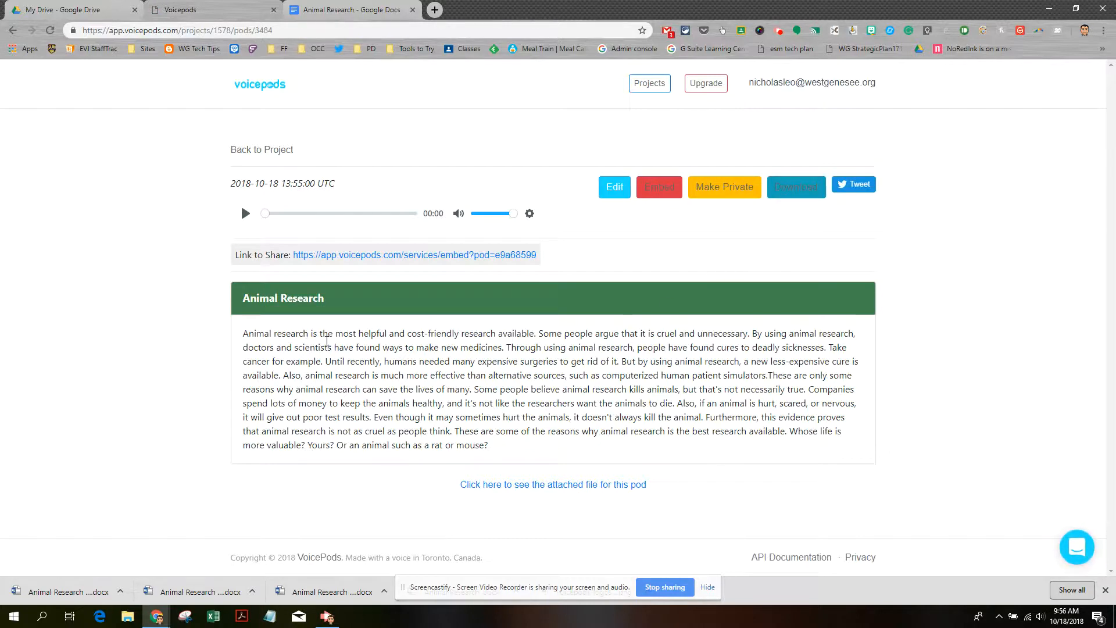
left_click(245, 215)
left_click(244, 215)
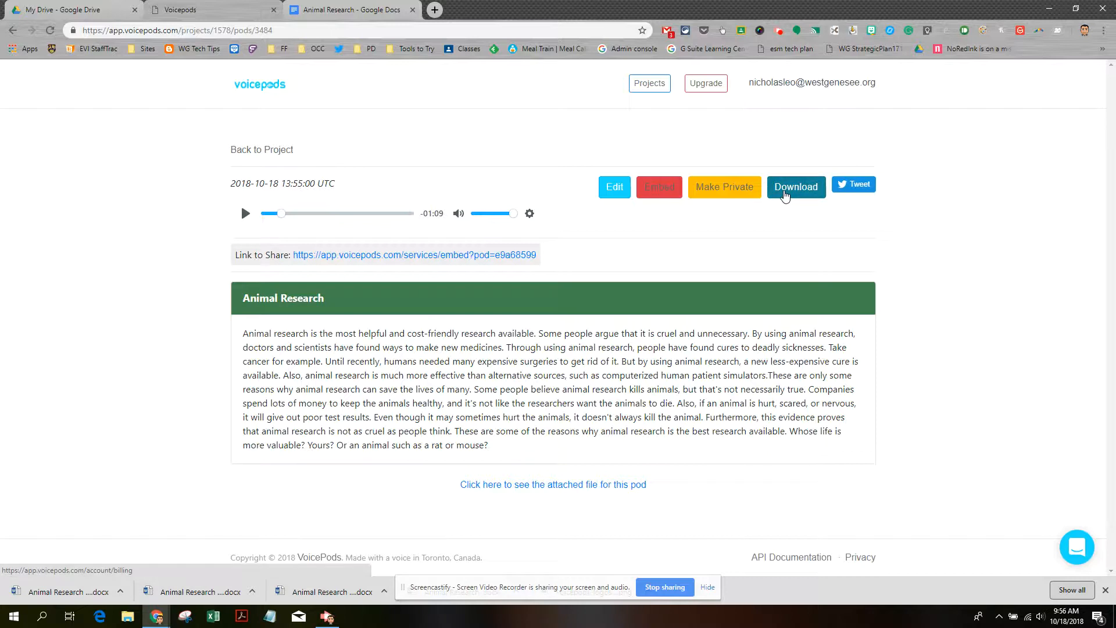
left_click(785, 193)
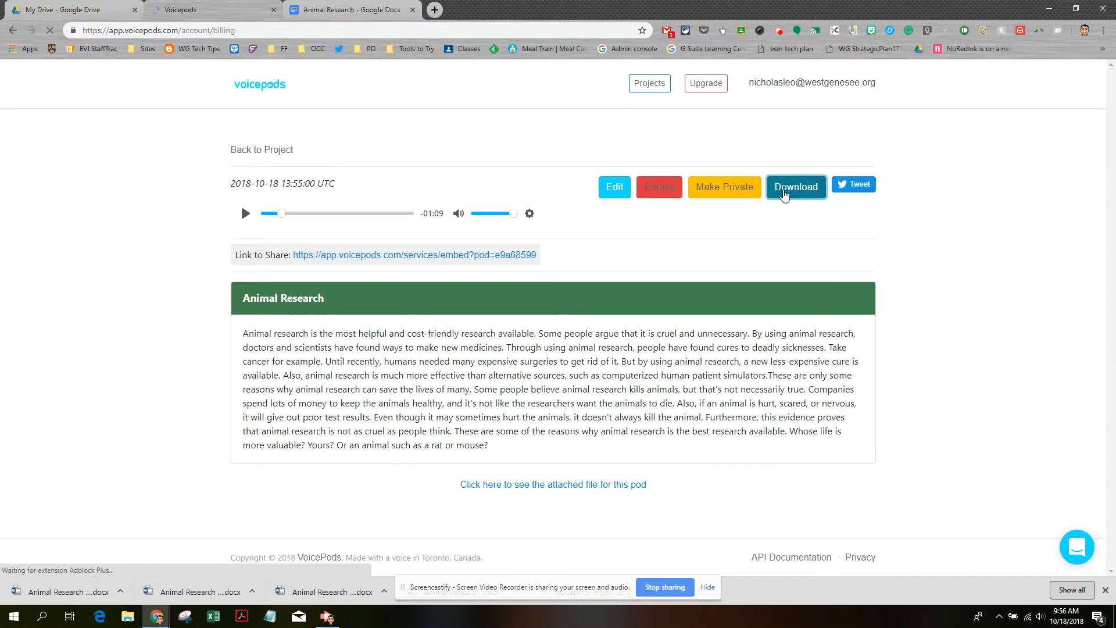
left_click(14, 31)
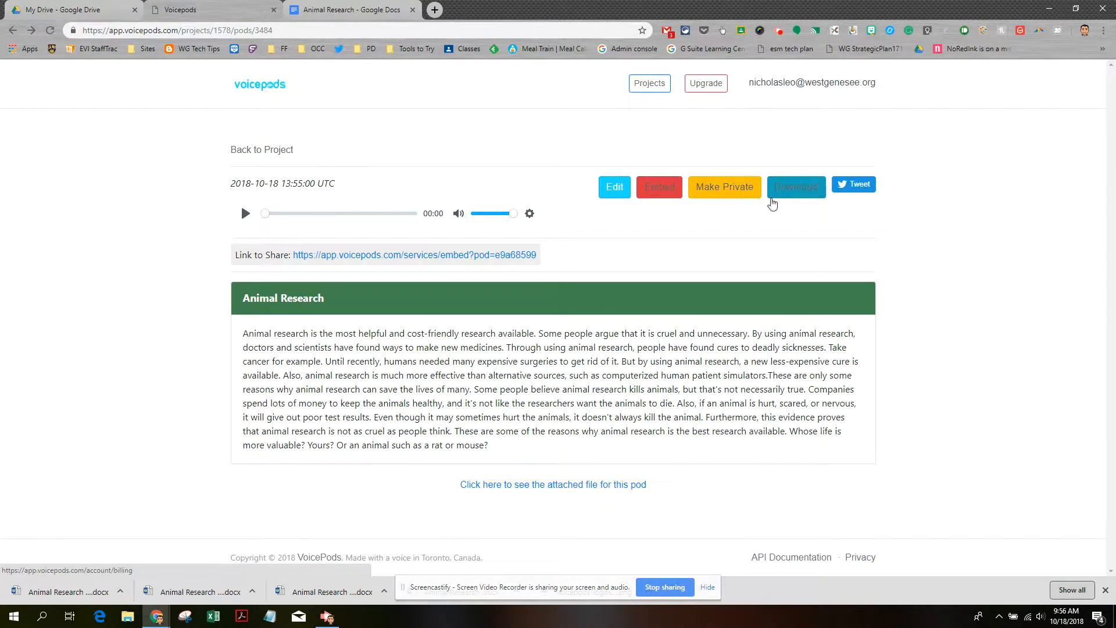
left_click(737, 194)
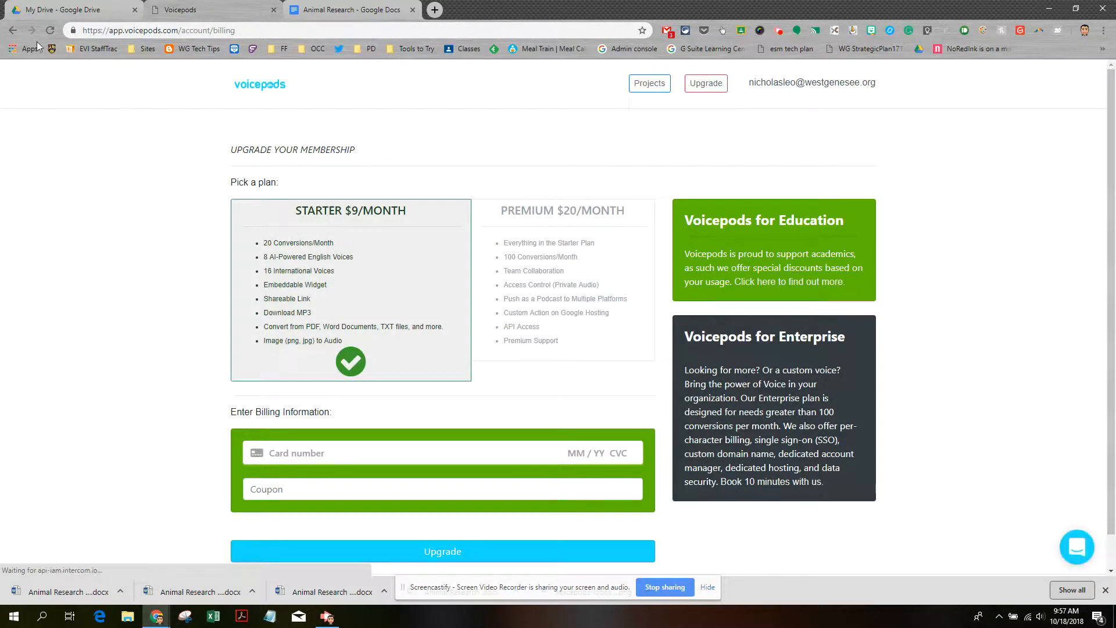
left_click(14, 31)
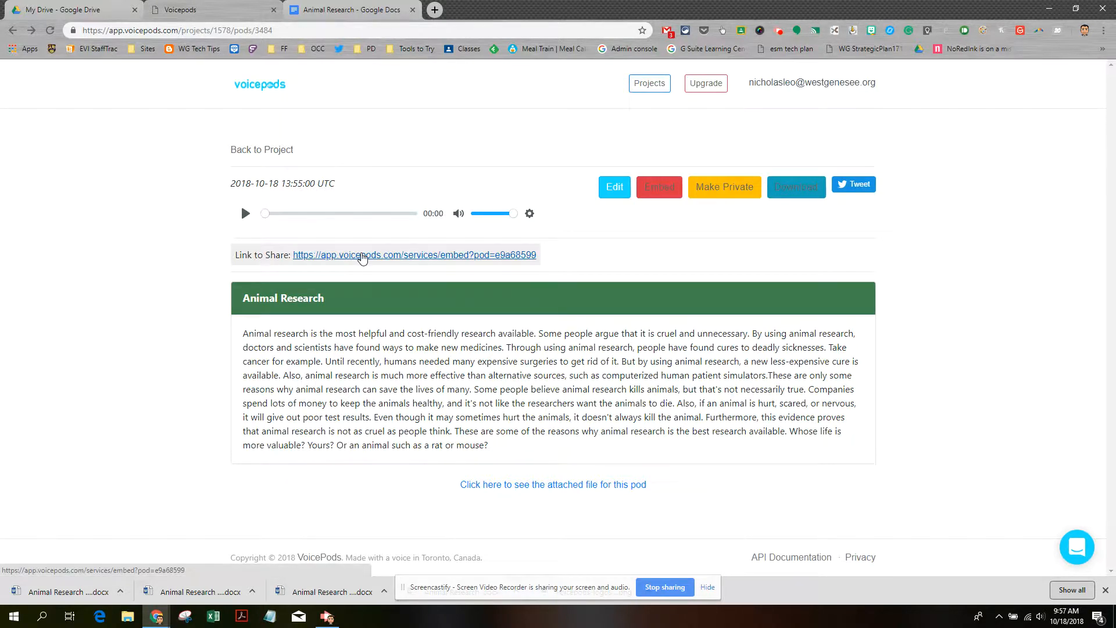
Copy the pod's share link address, then go back to the project's pod list
right_click(361, 255)
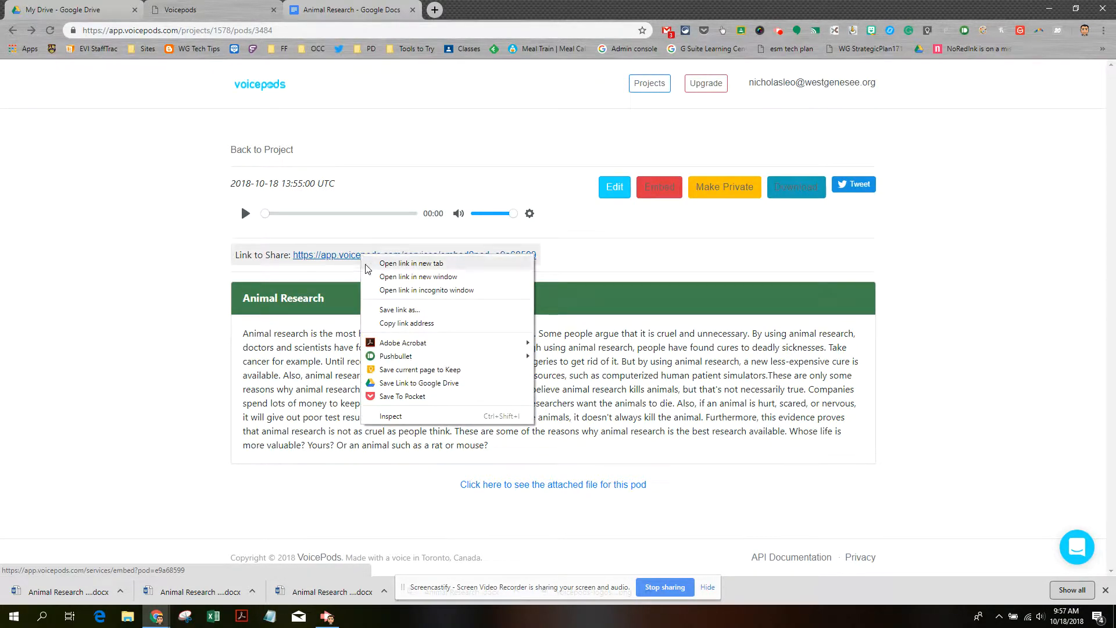
left_click(387, 322)
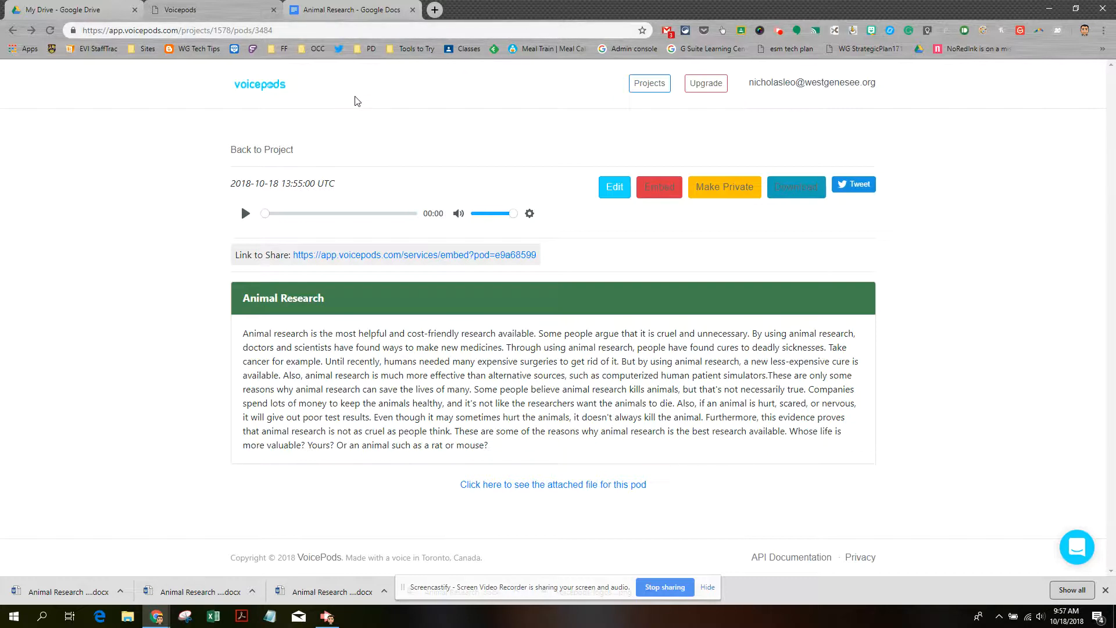
left_click(260, 155)
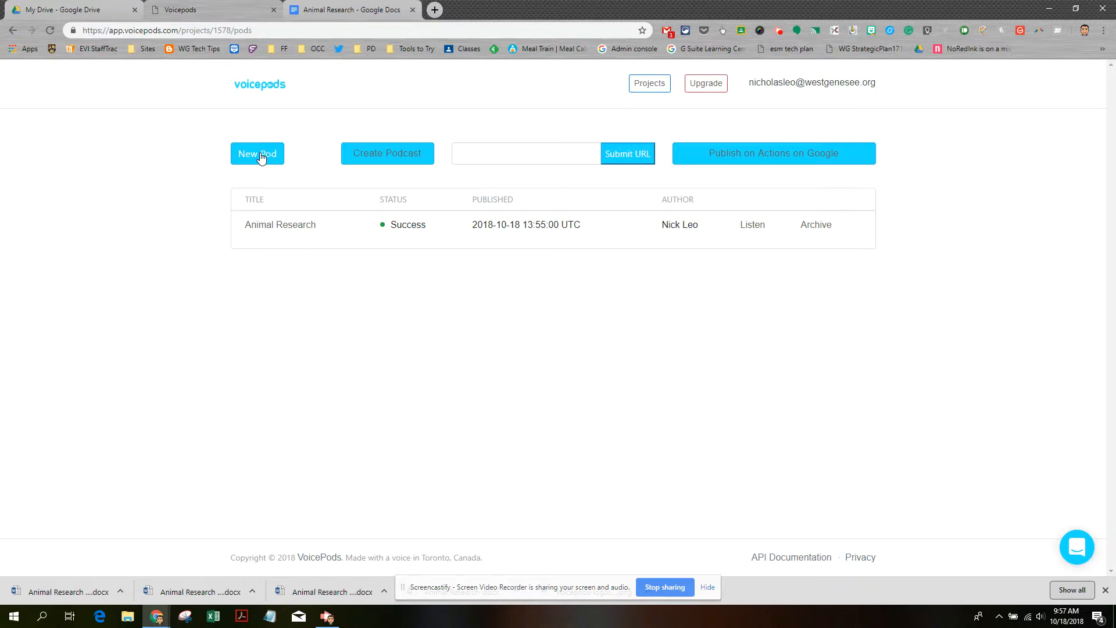
Open a second new-pod form and enter 'another demo' as its title
left_click(261, 156)
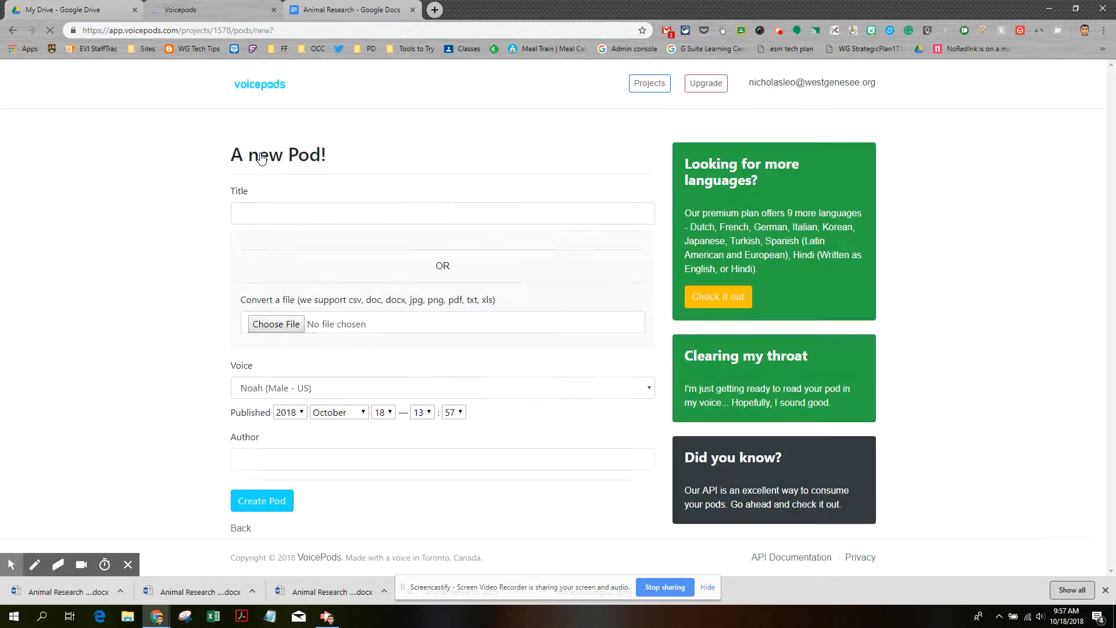
left_click(286, 213)
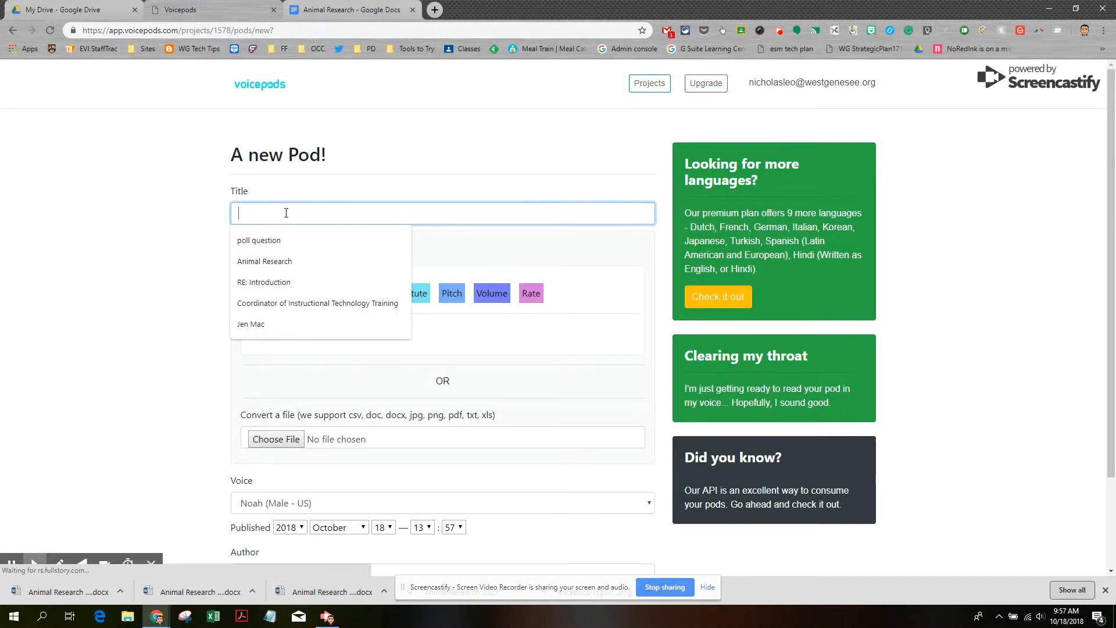
type("anothe")
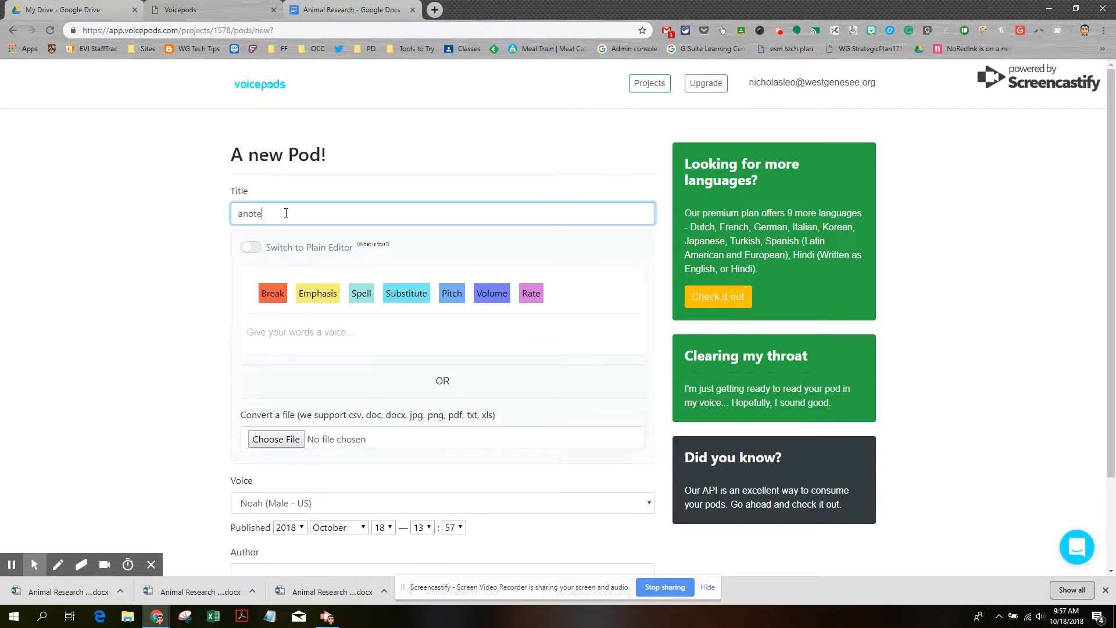
type("r demo")
Copy the Animal Research essay from Google Docs and paste it into the pod text box
left_click(348, 10)
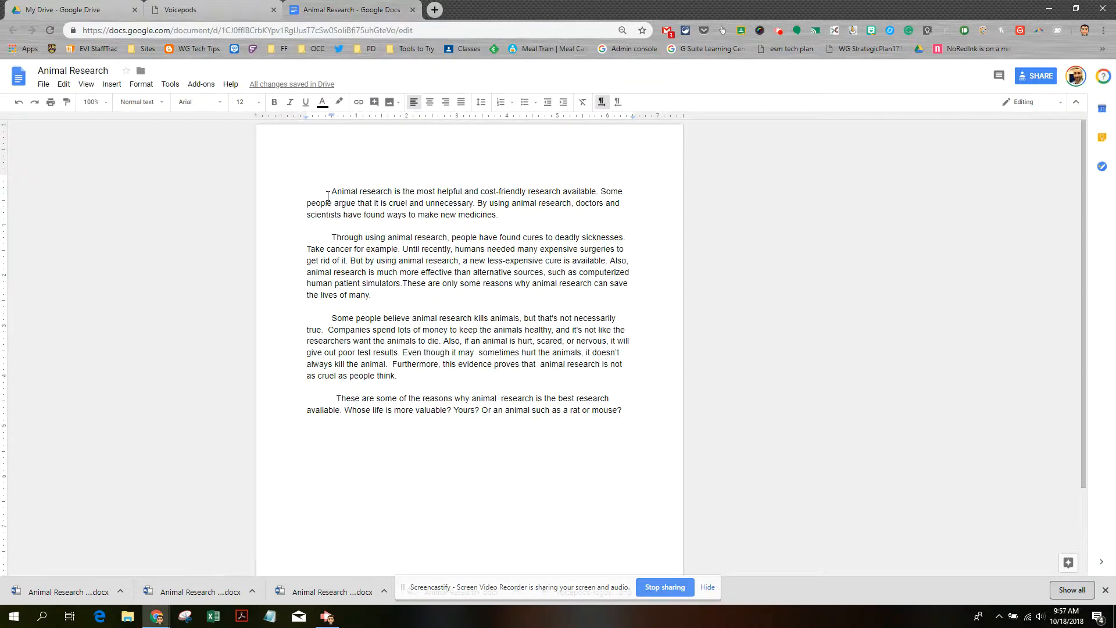
left_click_drag(328, 191, 638, 407)
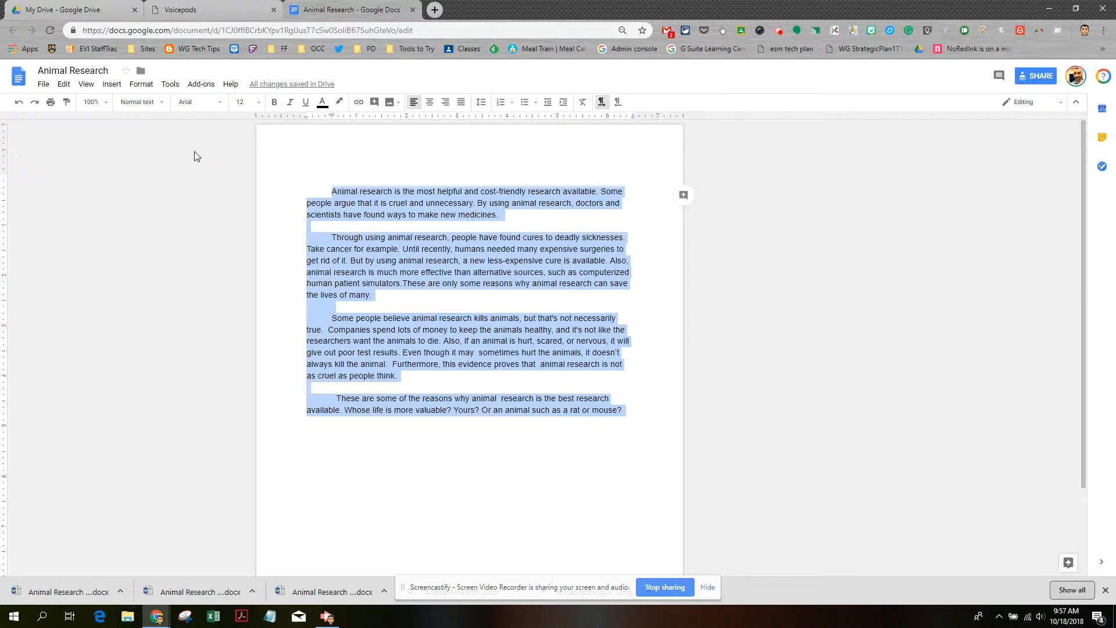
left_click(174, 14)
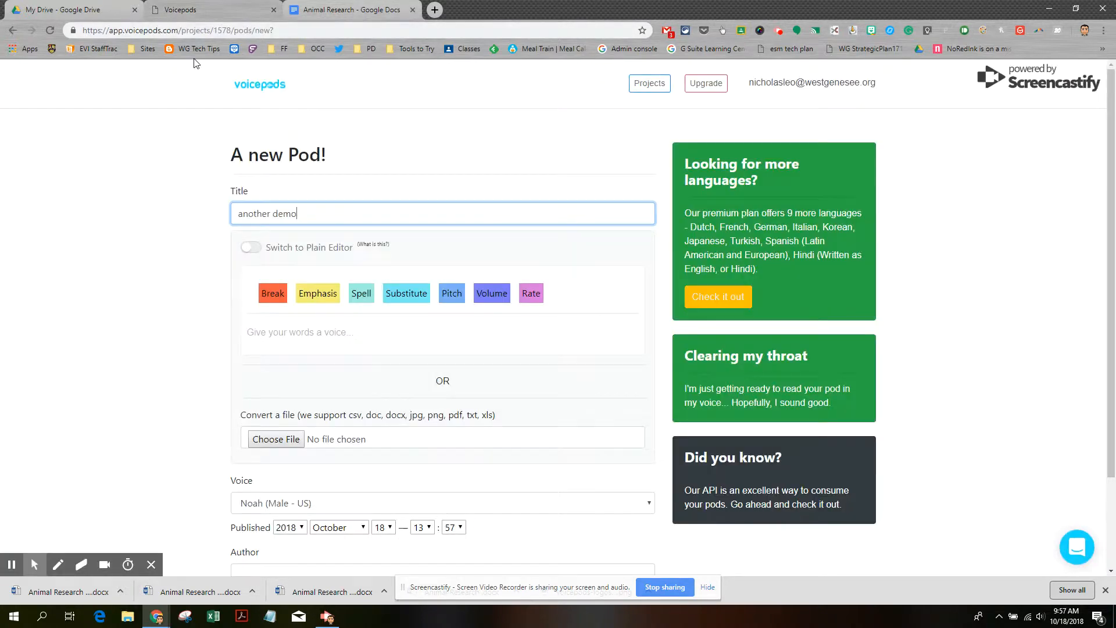
left_click(254, 329)
key("ctrl+v")
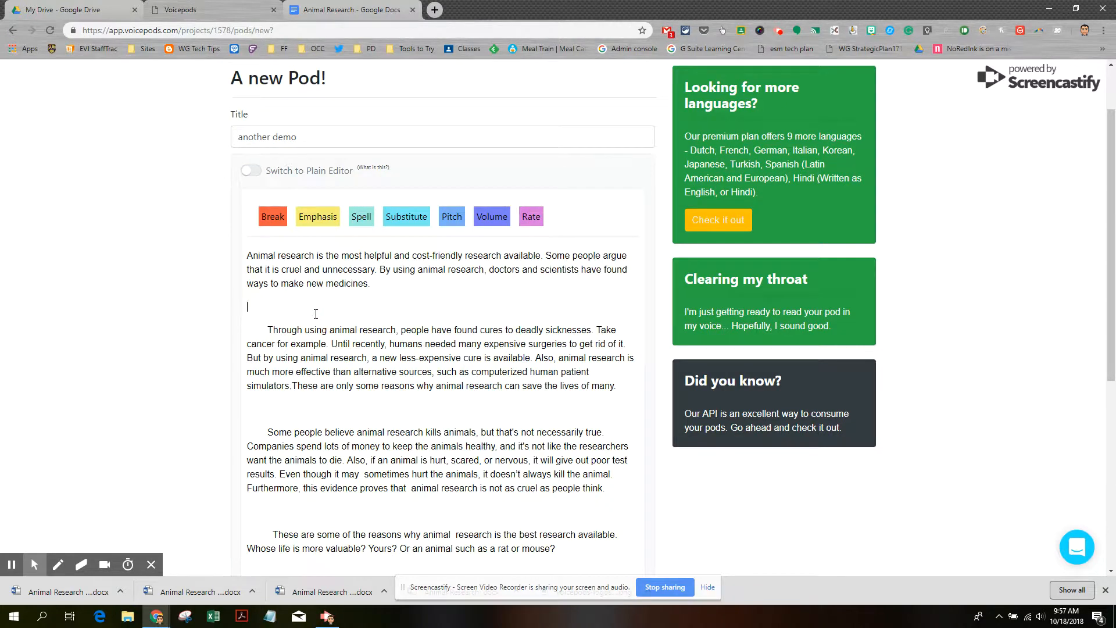
Delete the three blank lines between the essay's paragraphs
key("BackSpace")
left_click(301, 386)
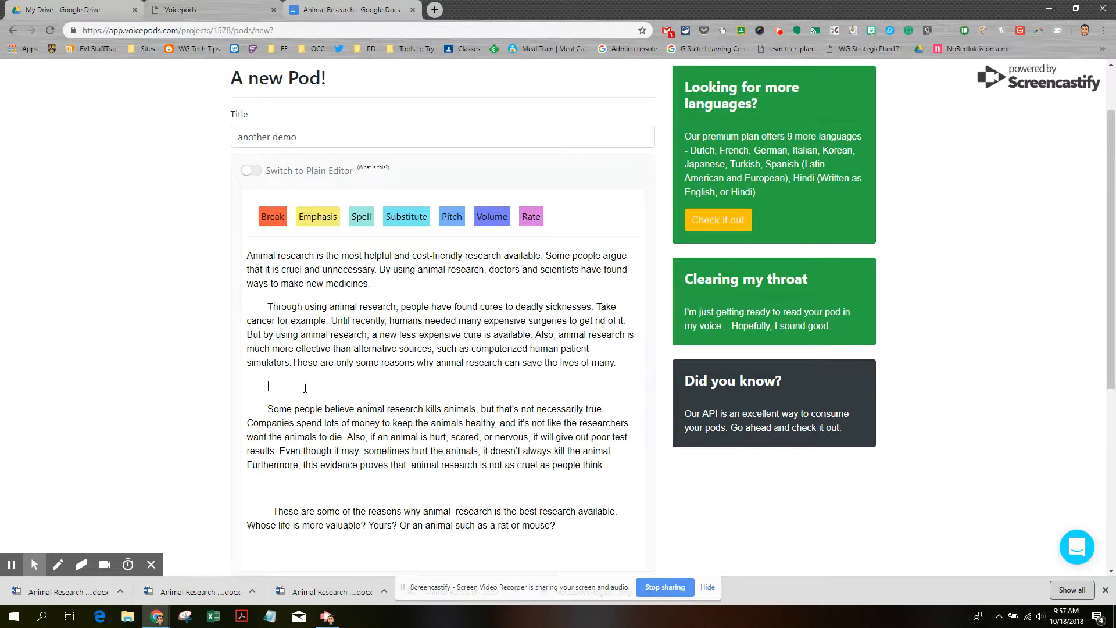
key("BackSpace")
left_click(292, 462)
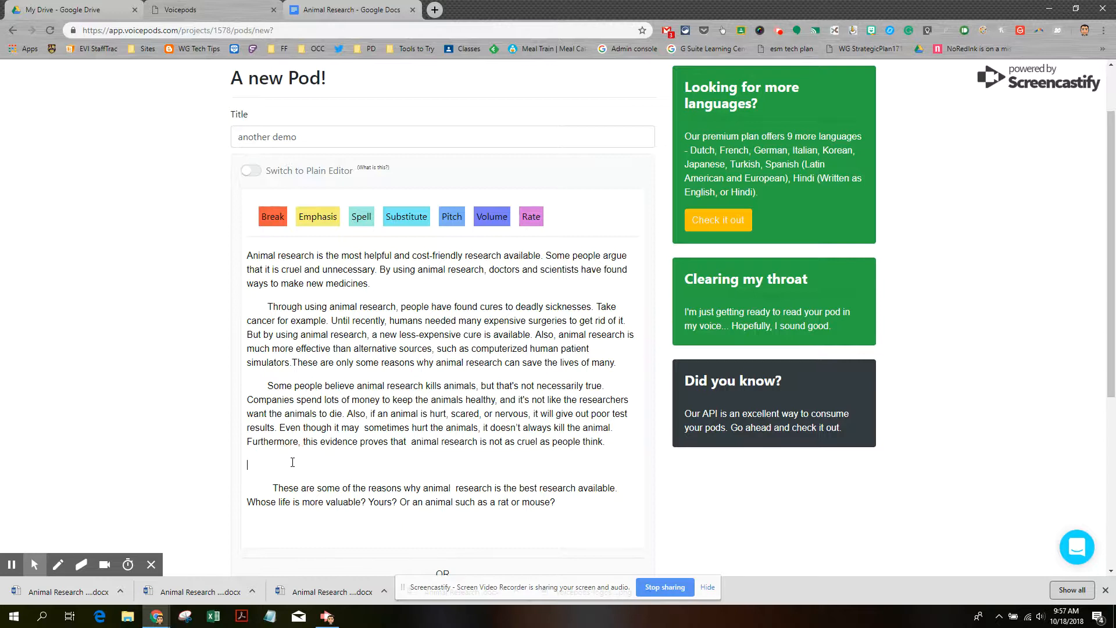
key("BackSpace")
scroll(342, 314, "up", 2)
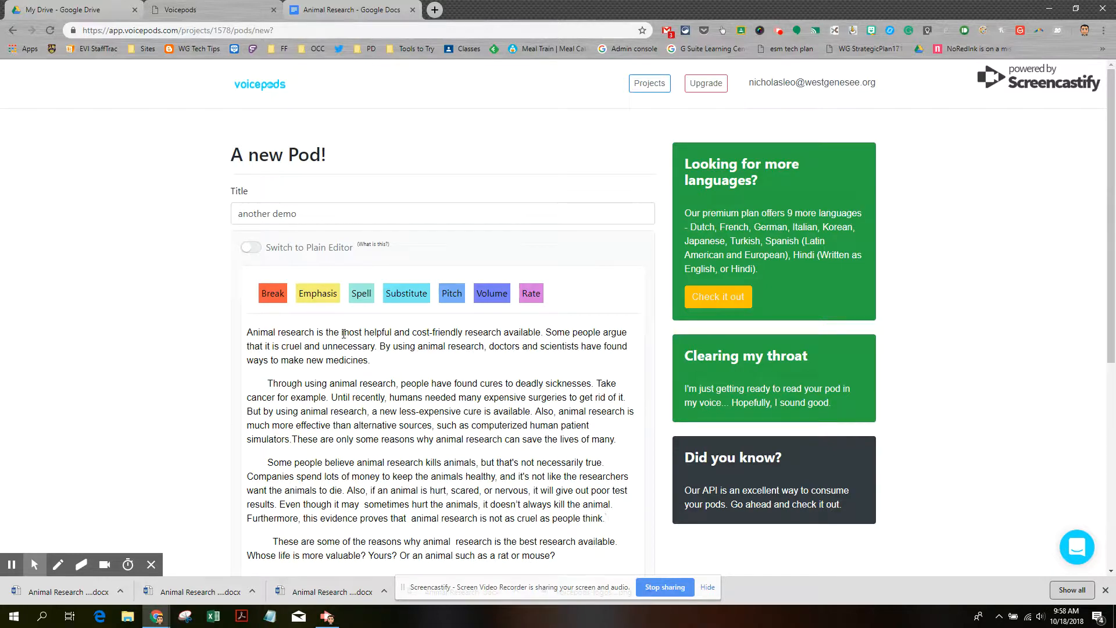
Apply Strong emphasis to 'most helpful' in the opening sentence
left_click_drag(343, 334, 391, 336)
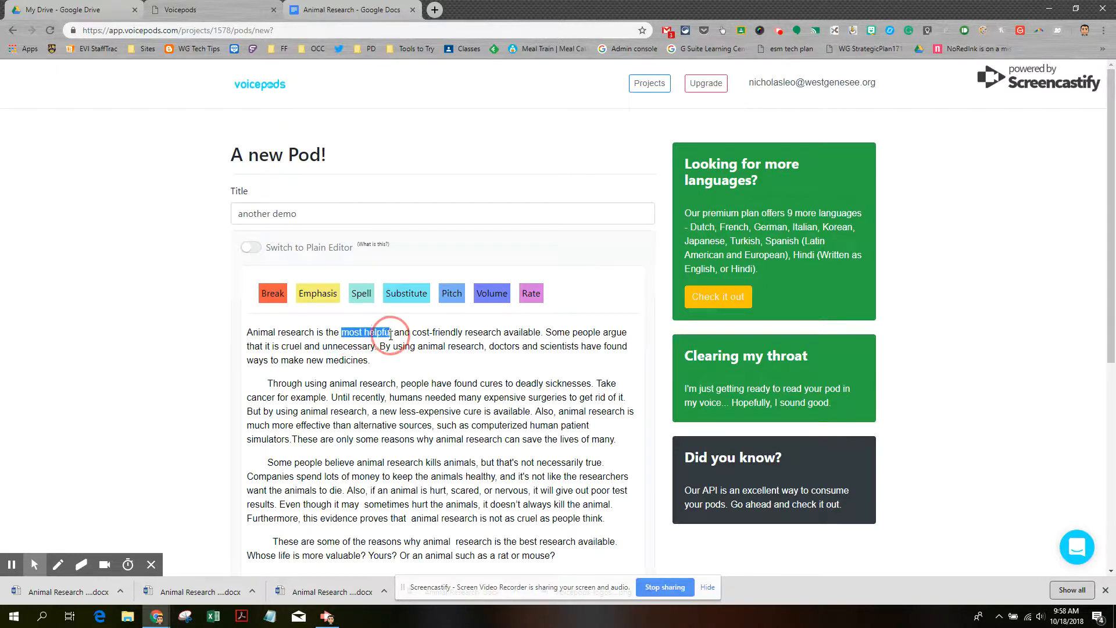
left_click(322, 295)
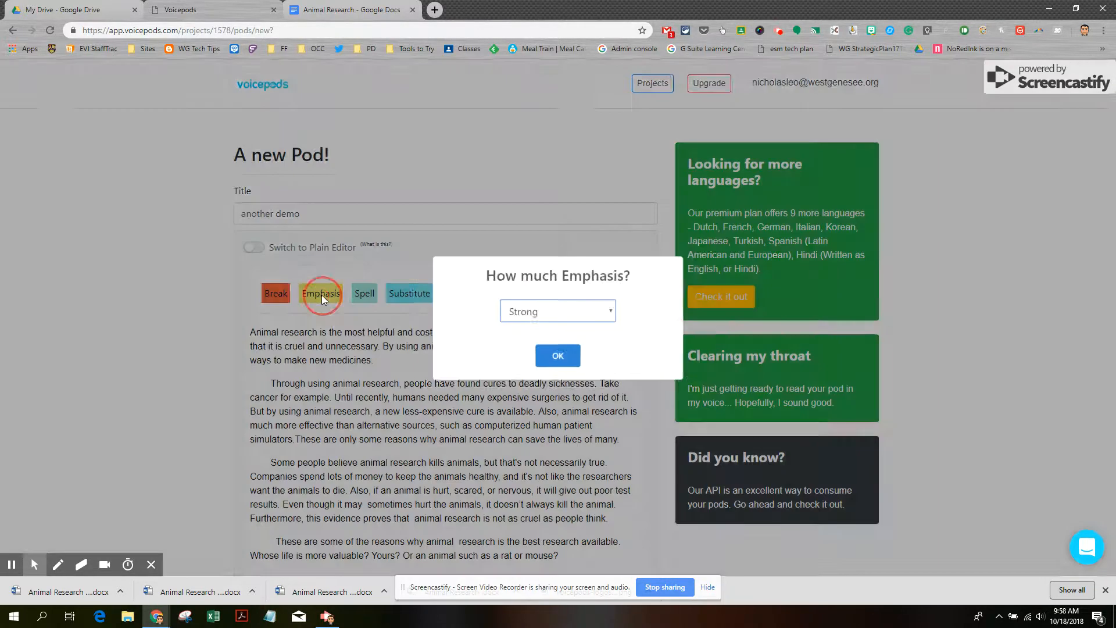
left_click(624, 313)
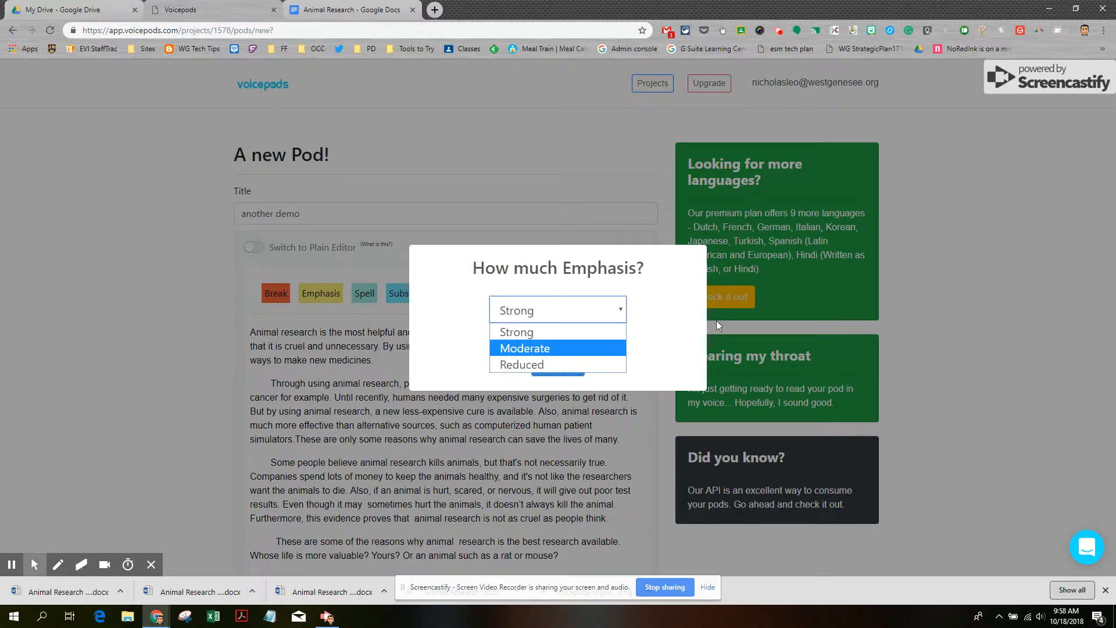
left_click(630, 170)
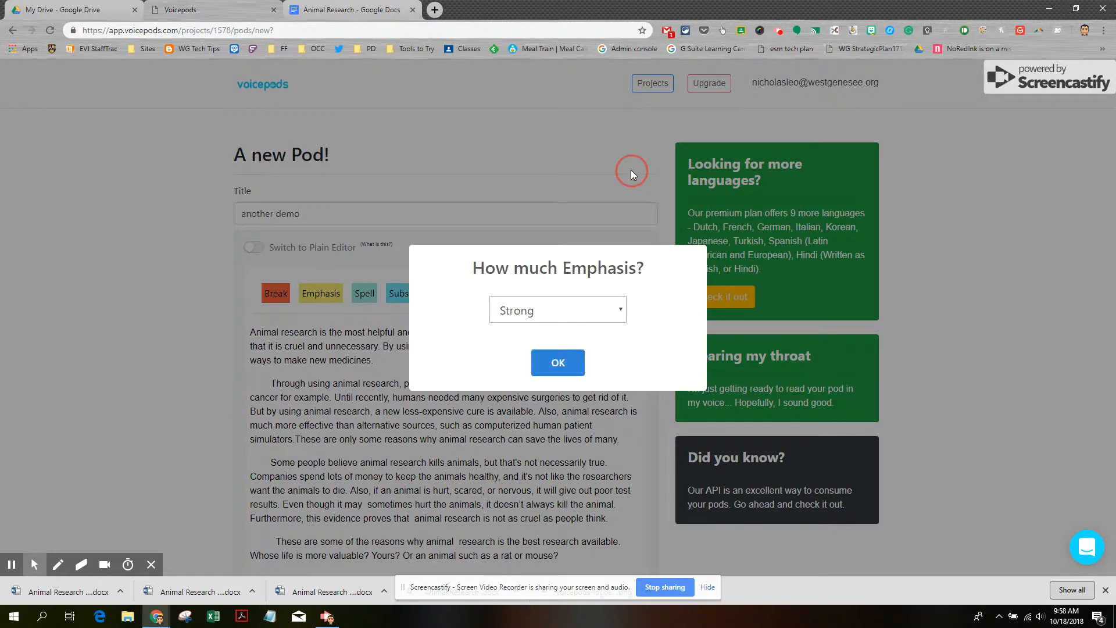
left_click(566, 364)
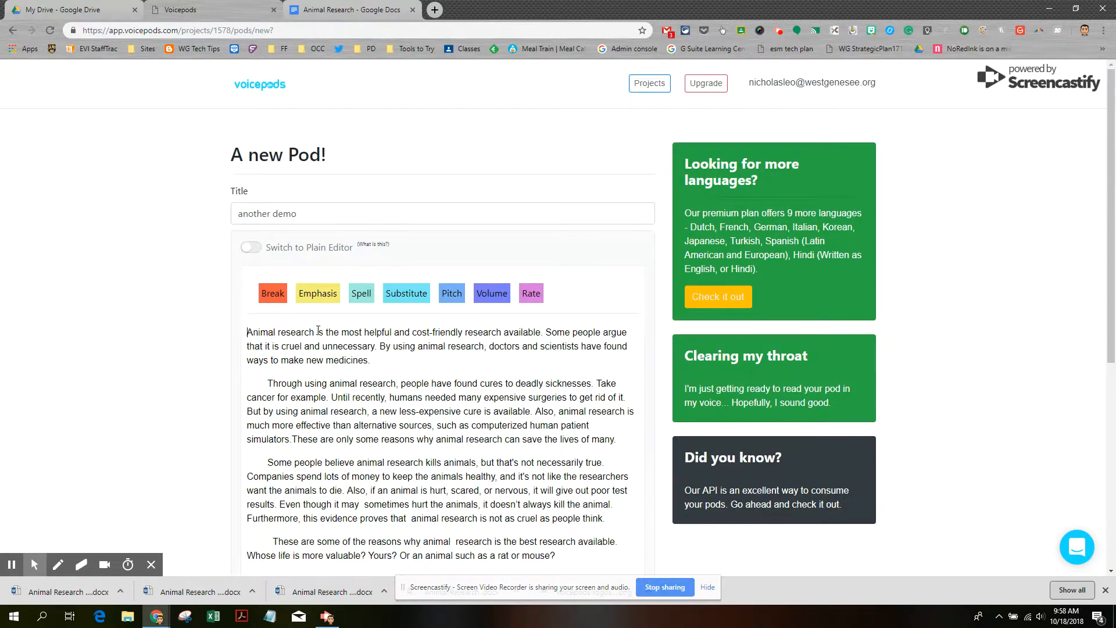
left_click_drag(341, 332, 390, 330)
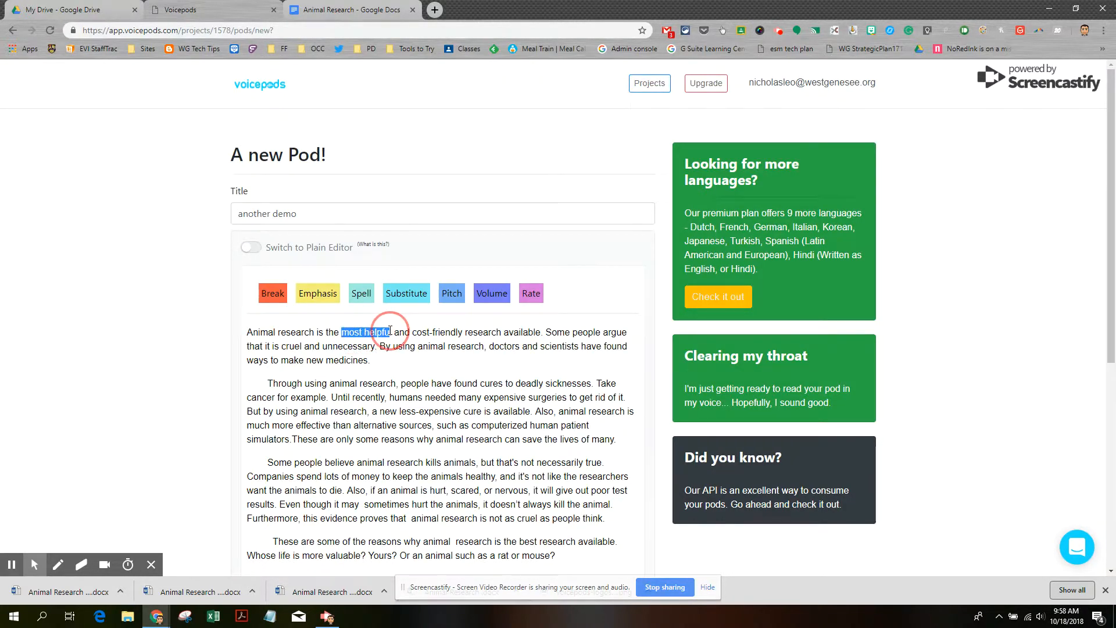
left_click(318, 293)
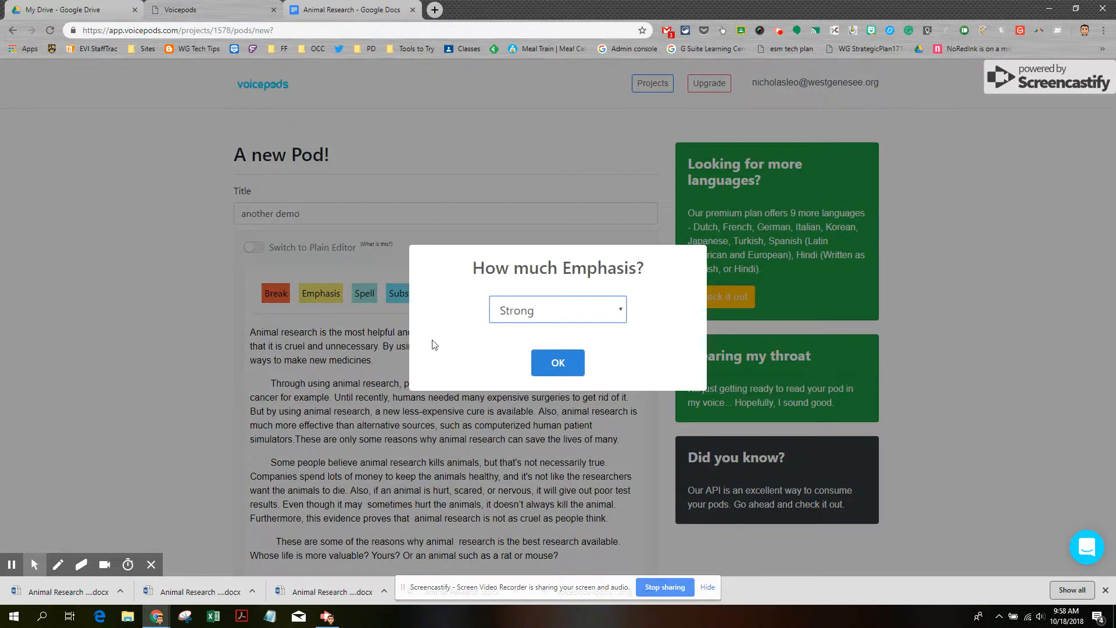
left_click(541, 363)
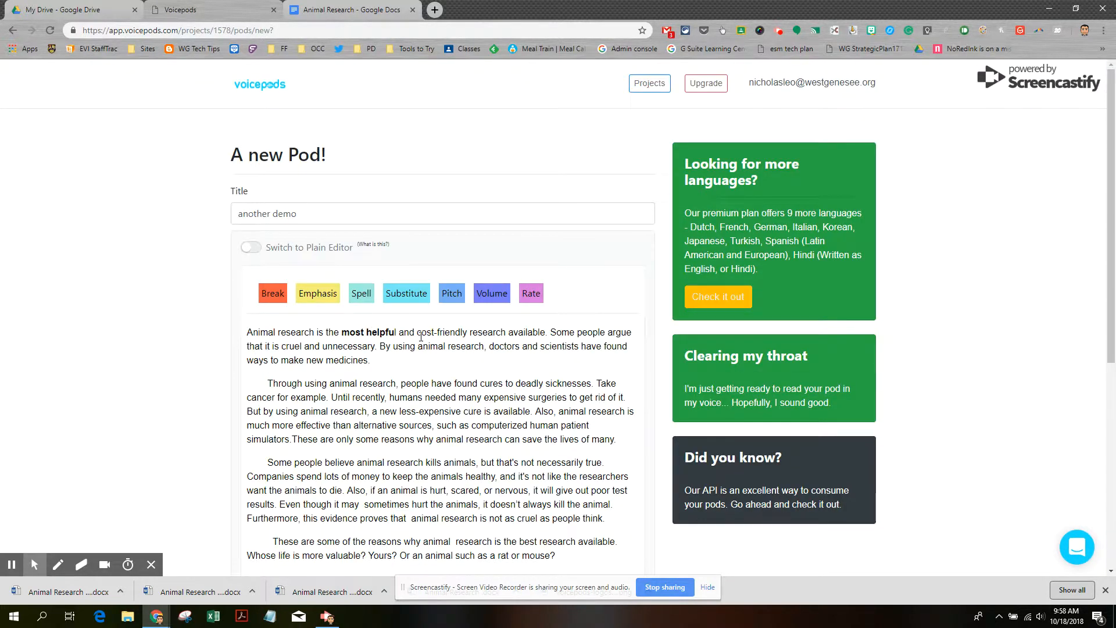
left_click_drag(418, 333, 429, 334)
Change the emphasis on 'most helpful' to Moderate
left_click_drag(341, 332, 396, 334)
left_click(317, 293)
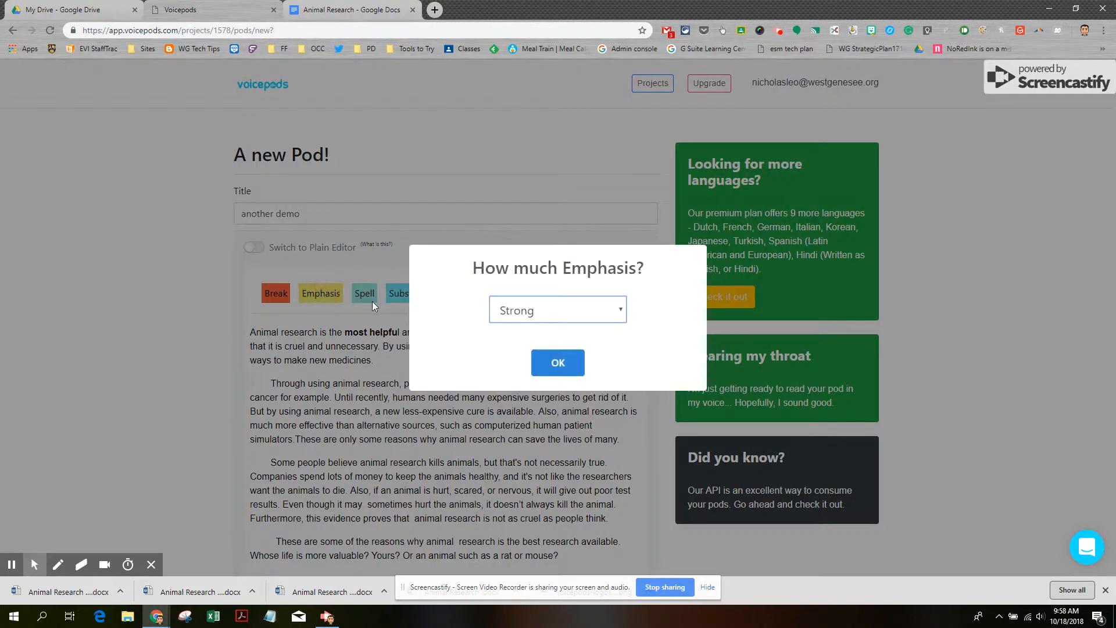
left_click(592, 317)
left_click(588, 342)
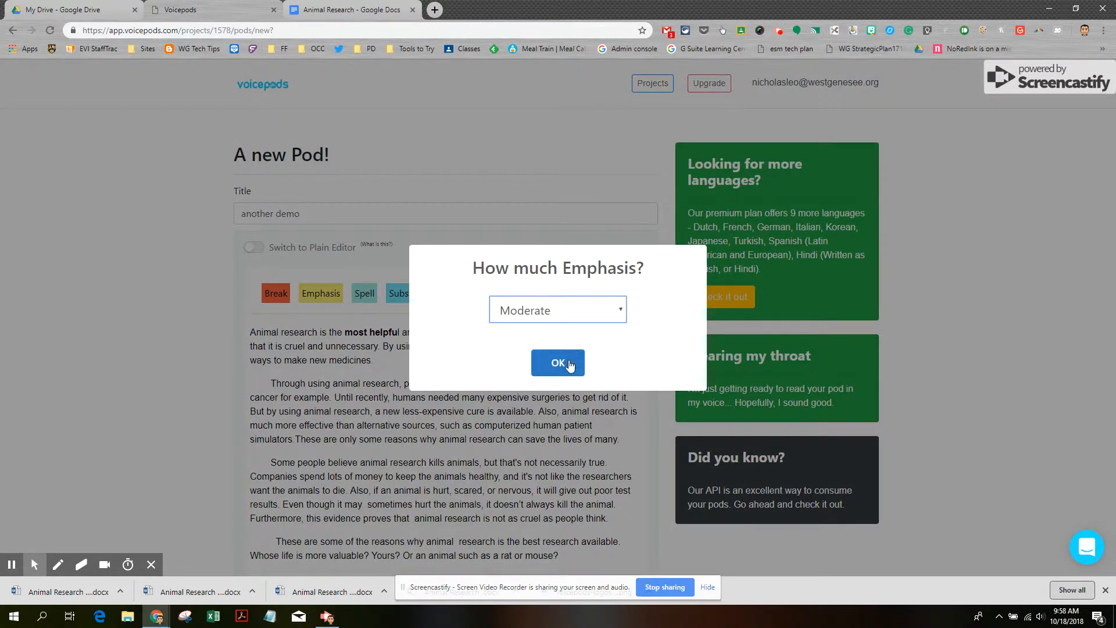
left_click(569, 363)
Give the word 'and' after 'most helpful' Strong emphasis so it turns bold
double_click(413, 333)
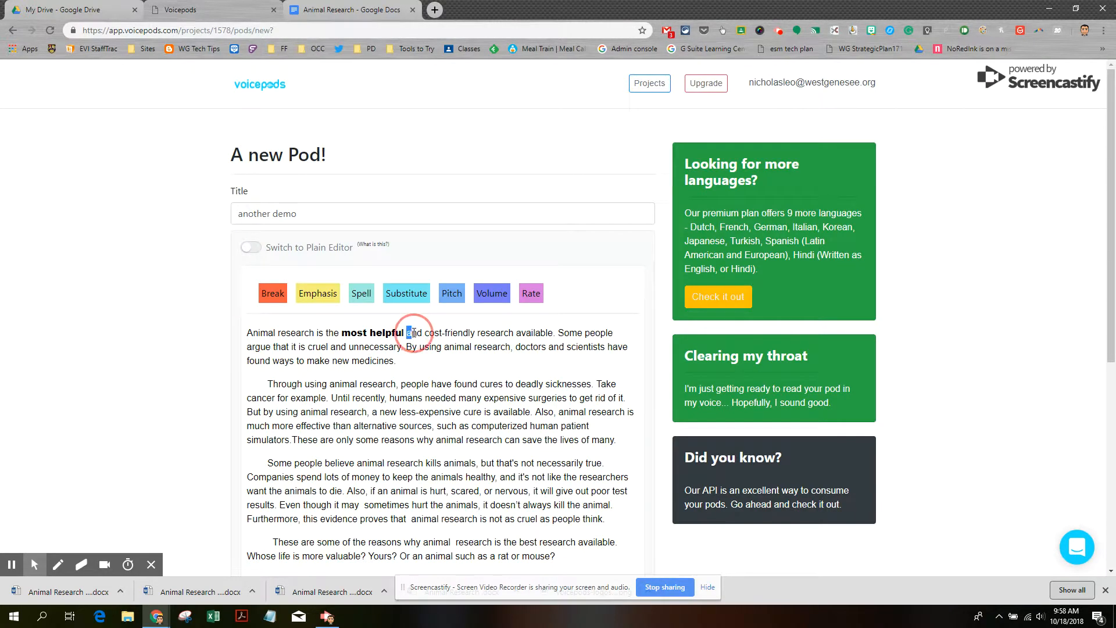
left_click(319, 295)
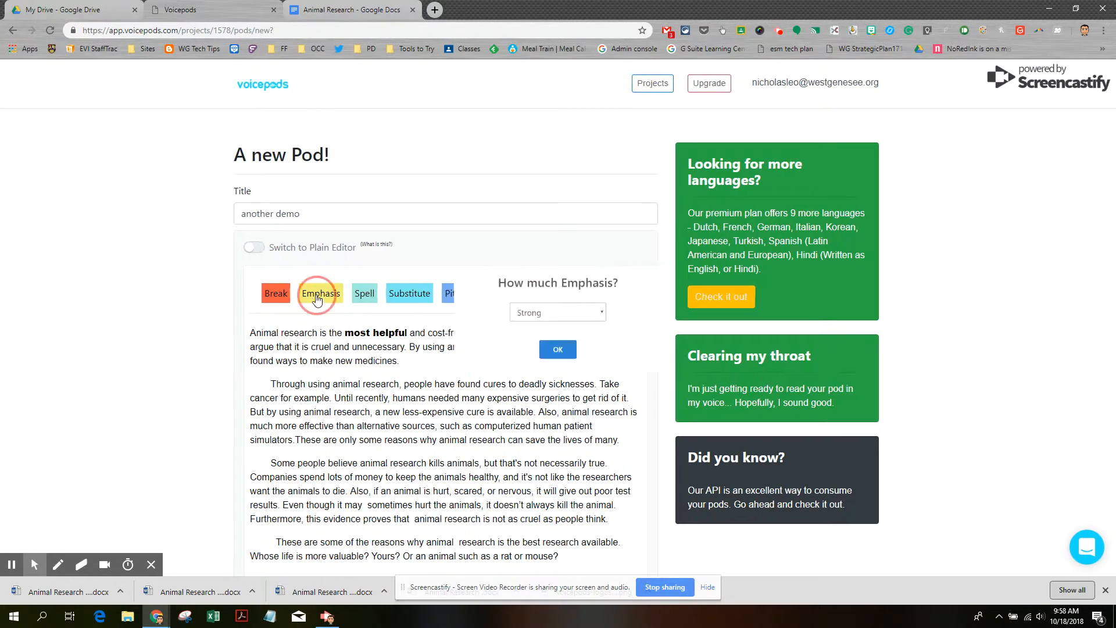
left_click(569, 361)
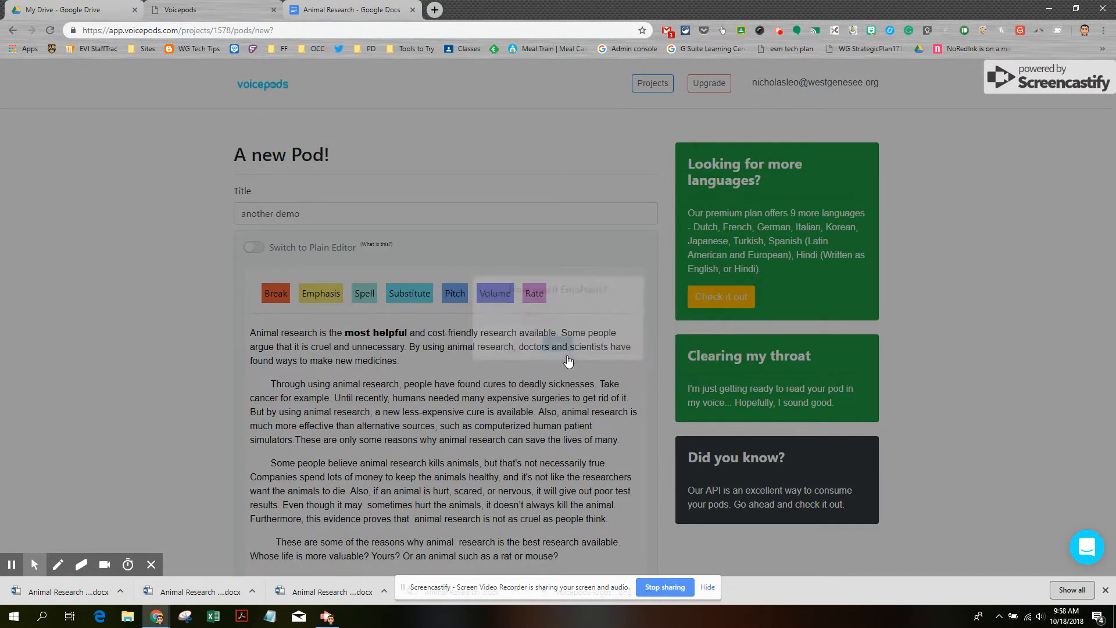
double_click(413, 332)
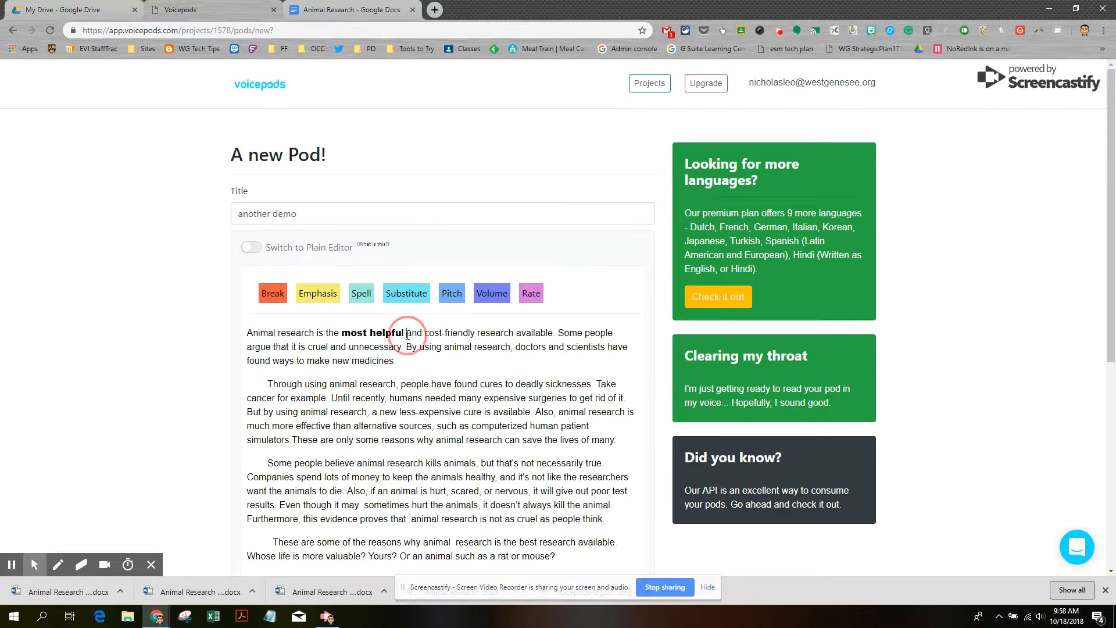
left_click(316, 295)
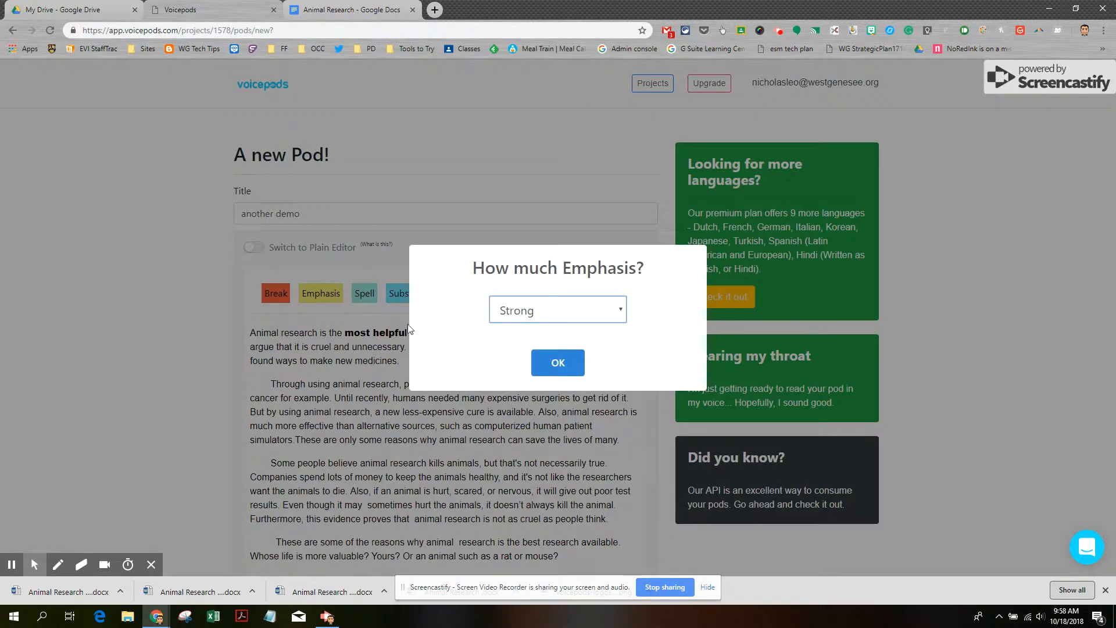
left_click(561, 362)
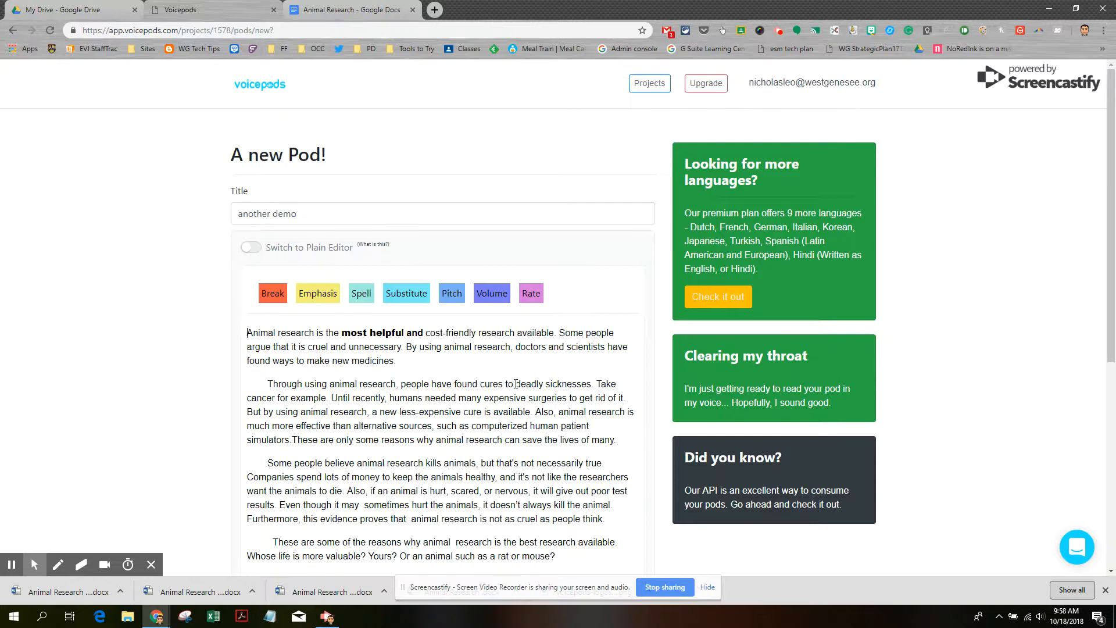
Set the pitch of 'deadly sicknesses' to X-High
left_click_drag(516, 384, 592, 385)
left_click(452, 295)
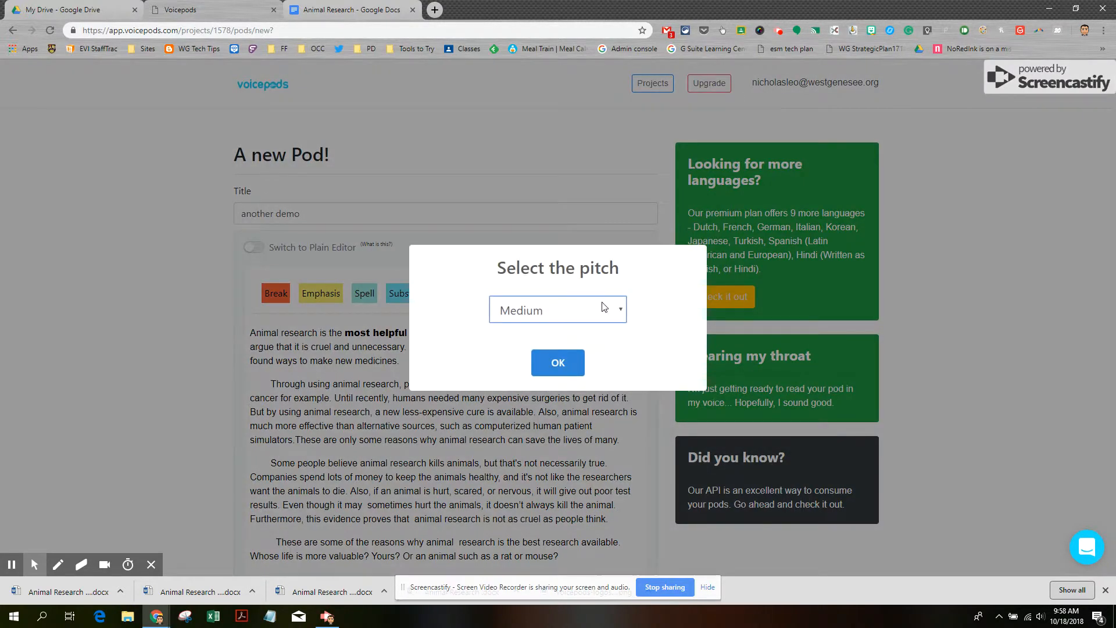
left_click(619, 312)
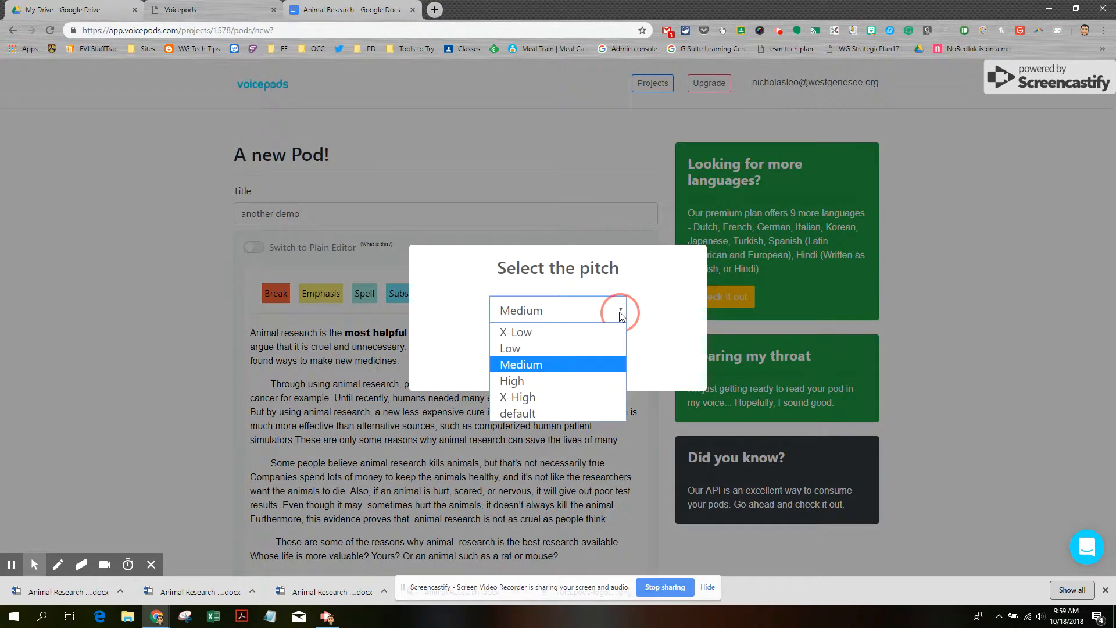
left_click(552, 397)
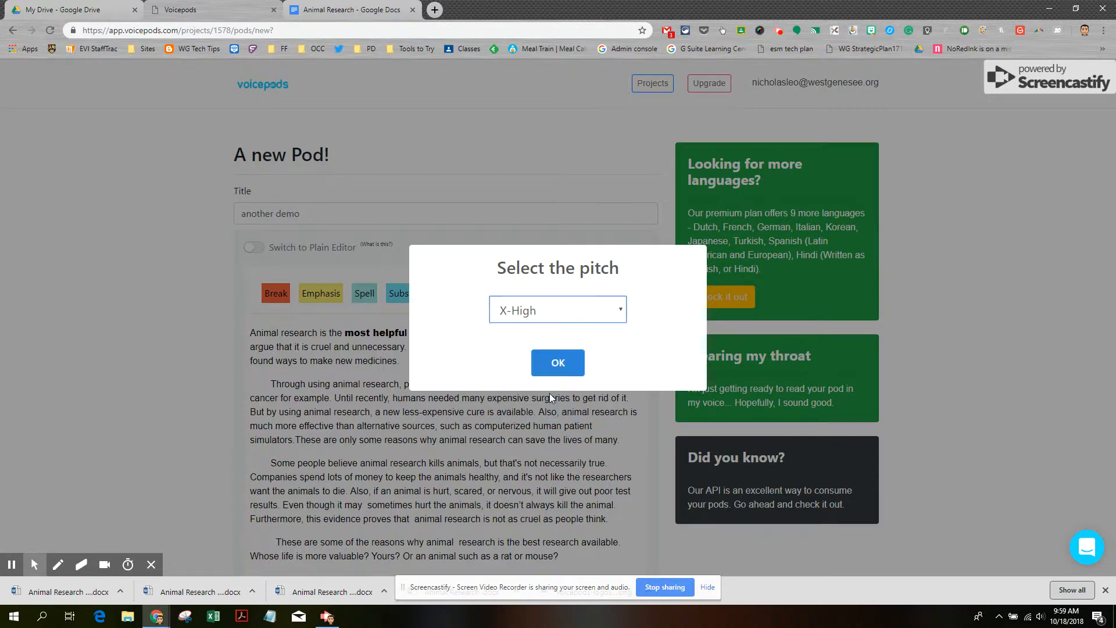
left_click(563, 366)
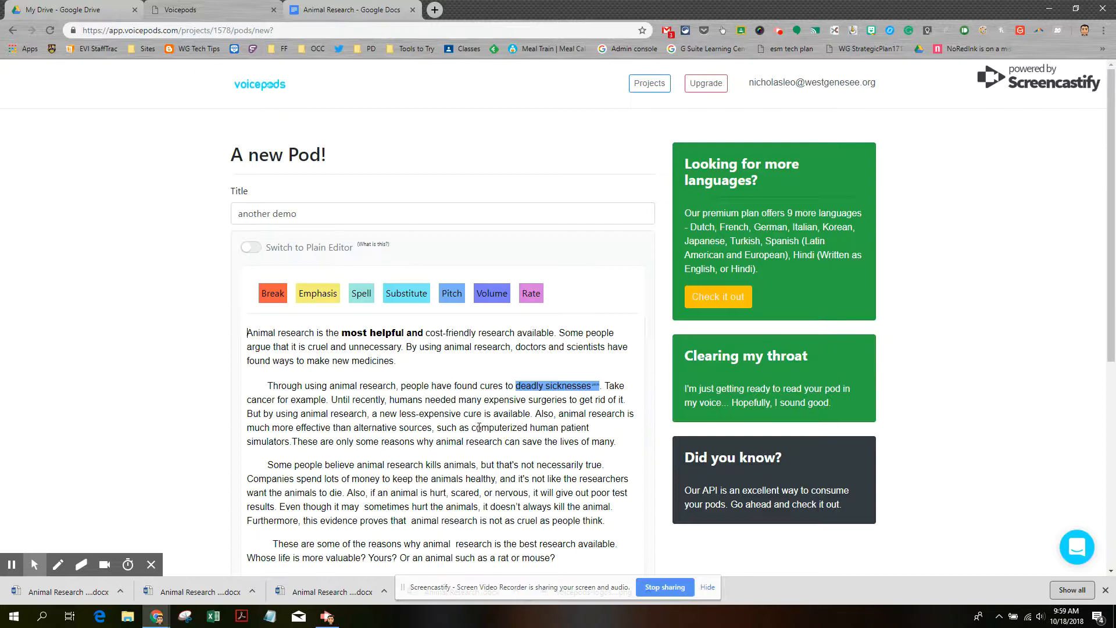
Set the volume of 'computerized human patient simulators' to X-Loud
left_click_drag(472, 428, 289, 447)
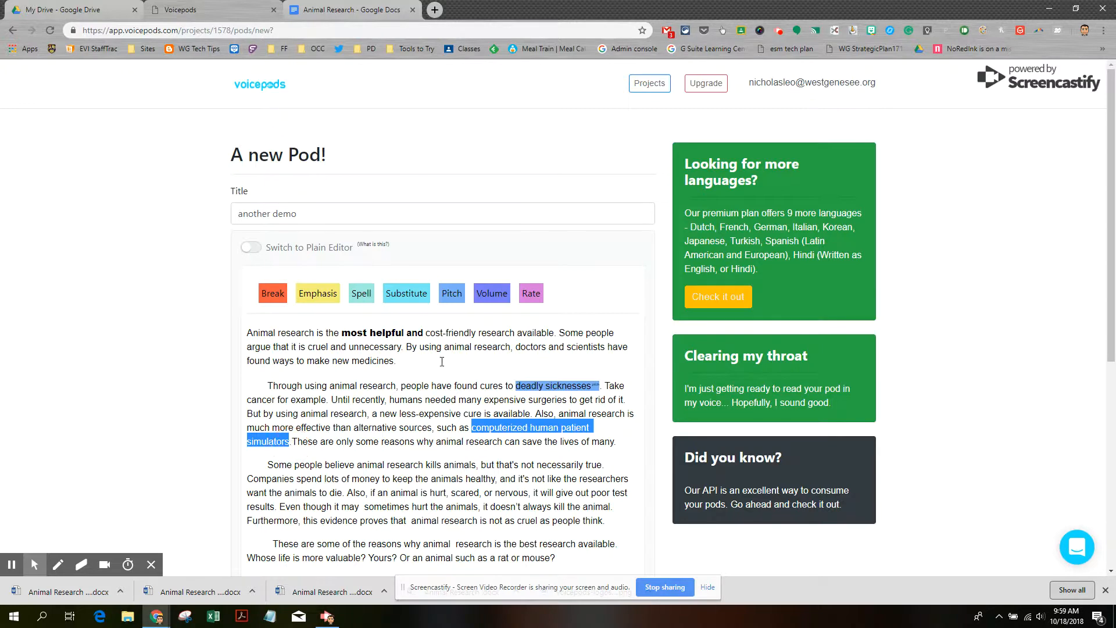
left_click(492, 293)
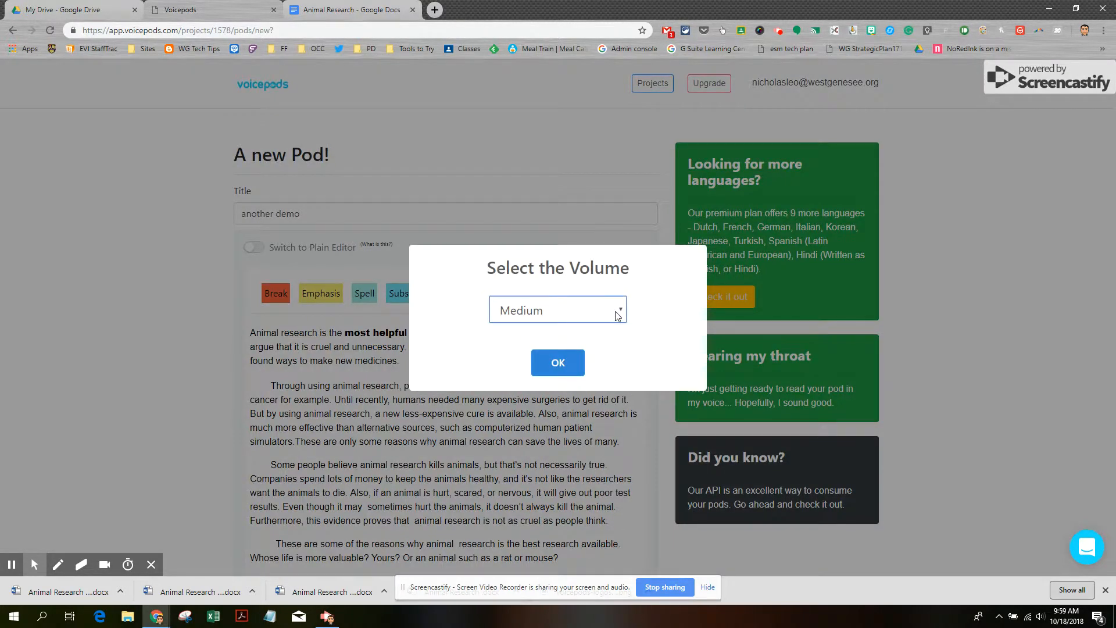
left_click(617, 315)
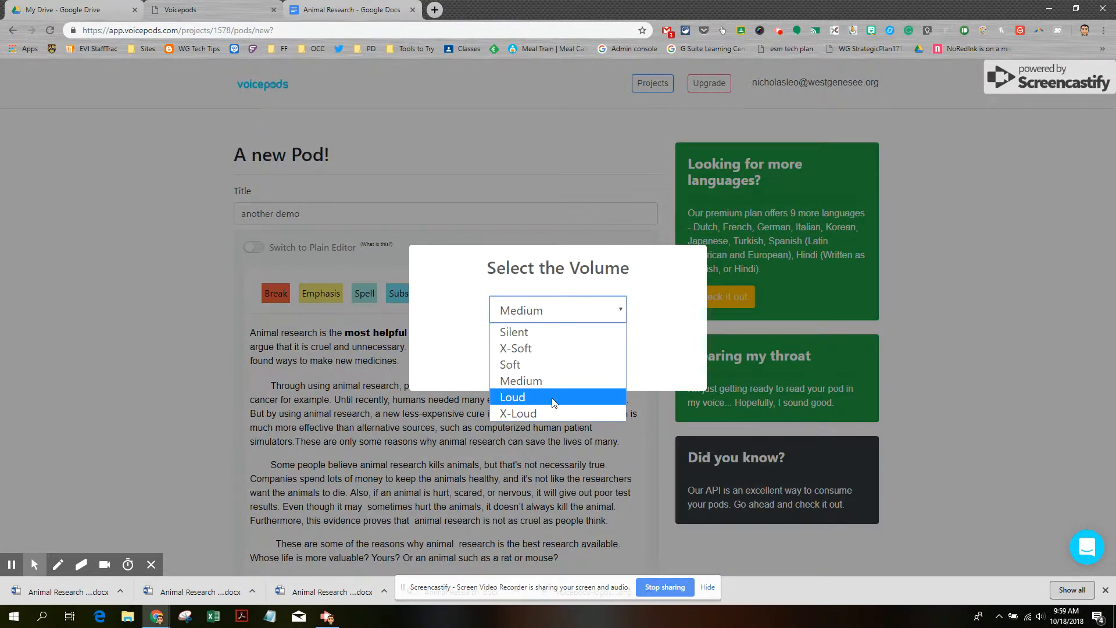
left_click(548, 413)
left_click(557, 365)
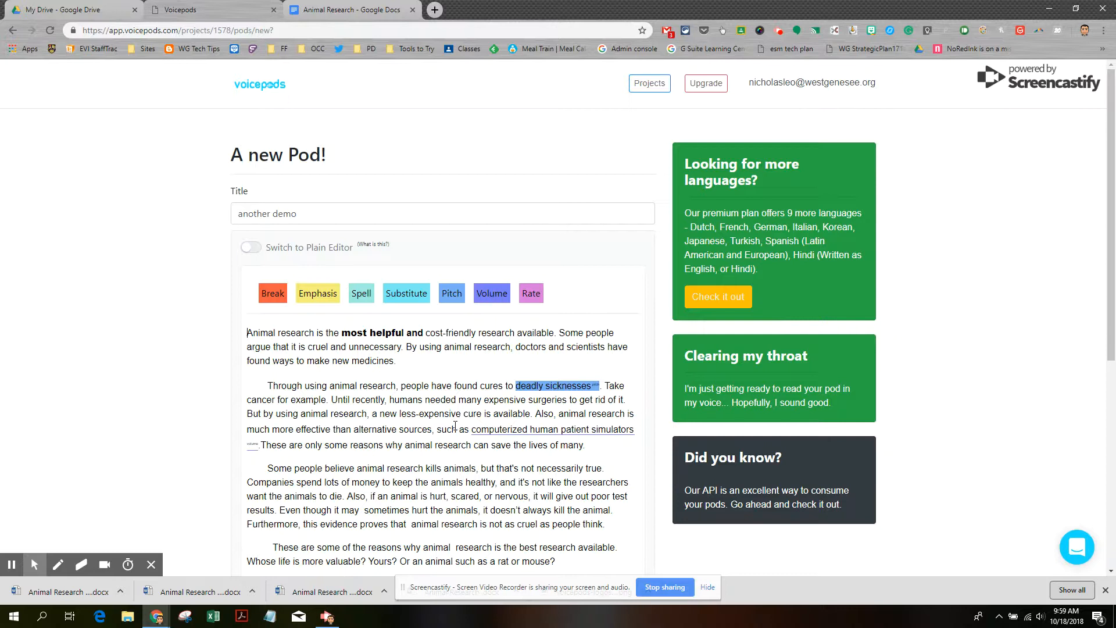
Enter the author's name in the Author field and create the 'another demo' pod
scroll(454, 424, "down", 4)
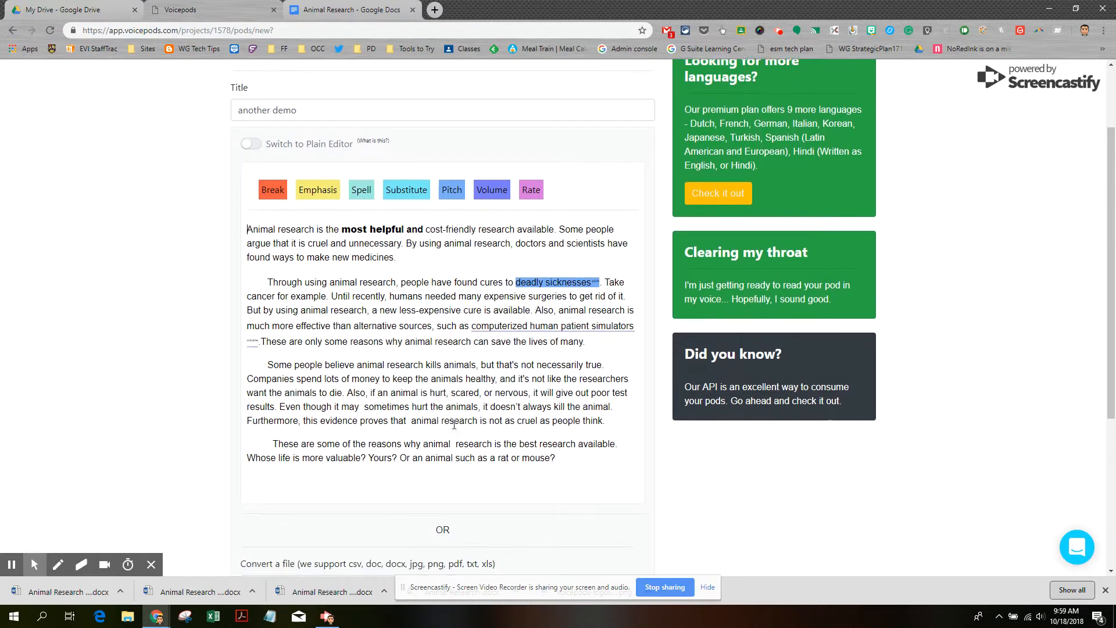
scroll(454, 428, "down", 2)
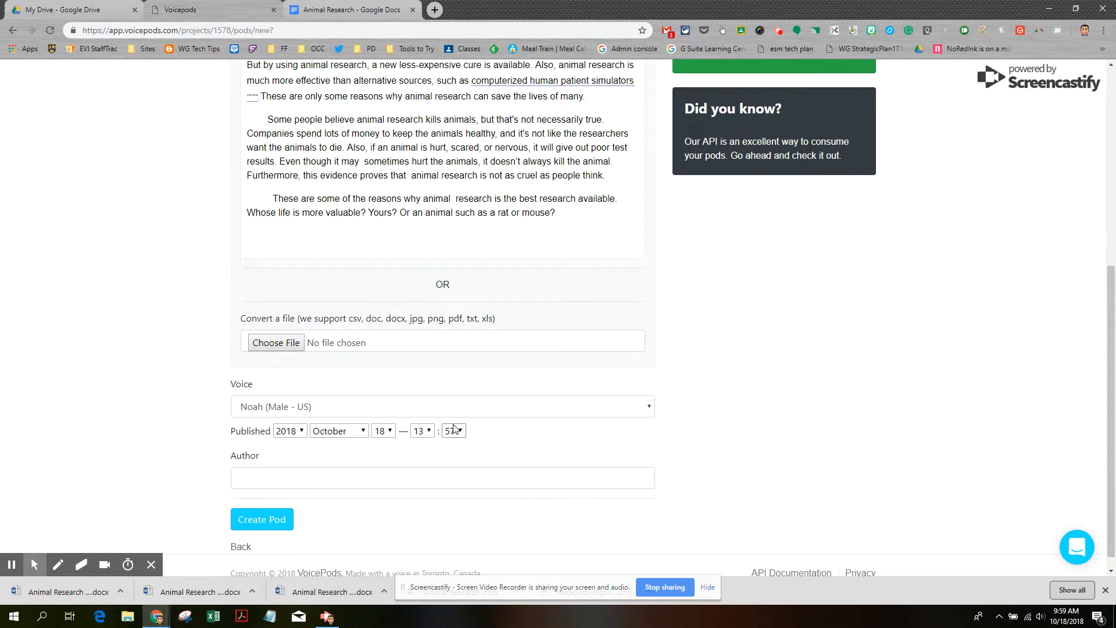
left_click(279, 480)
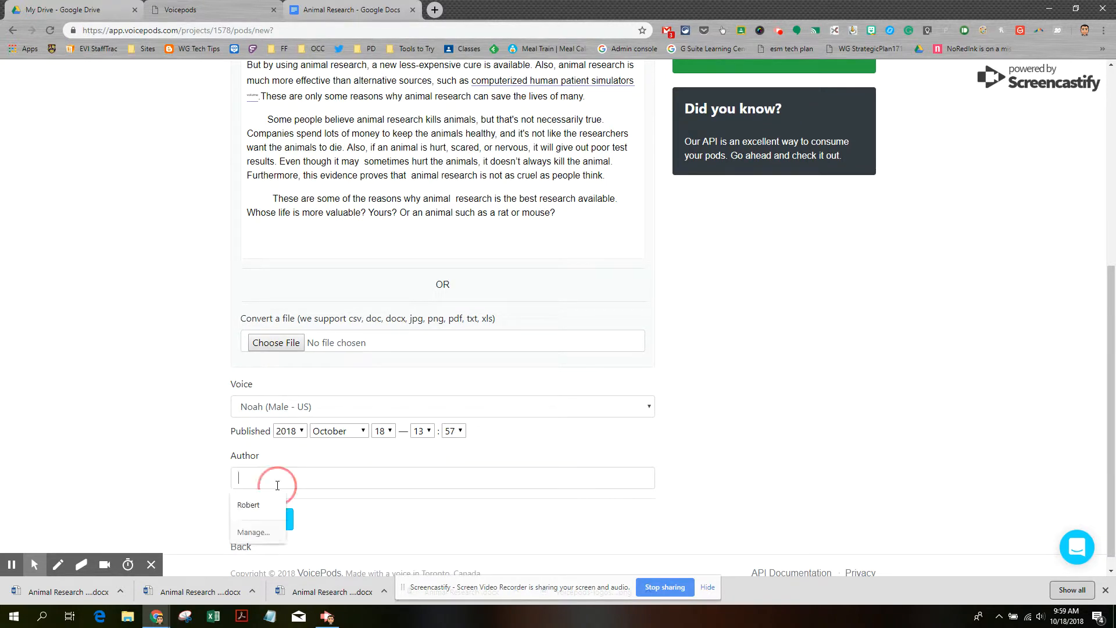
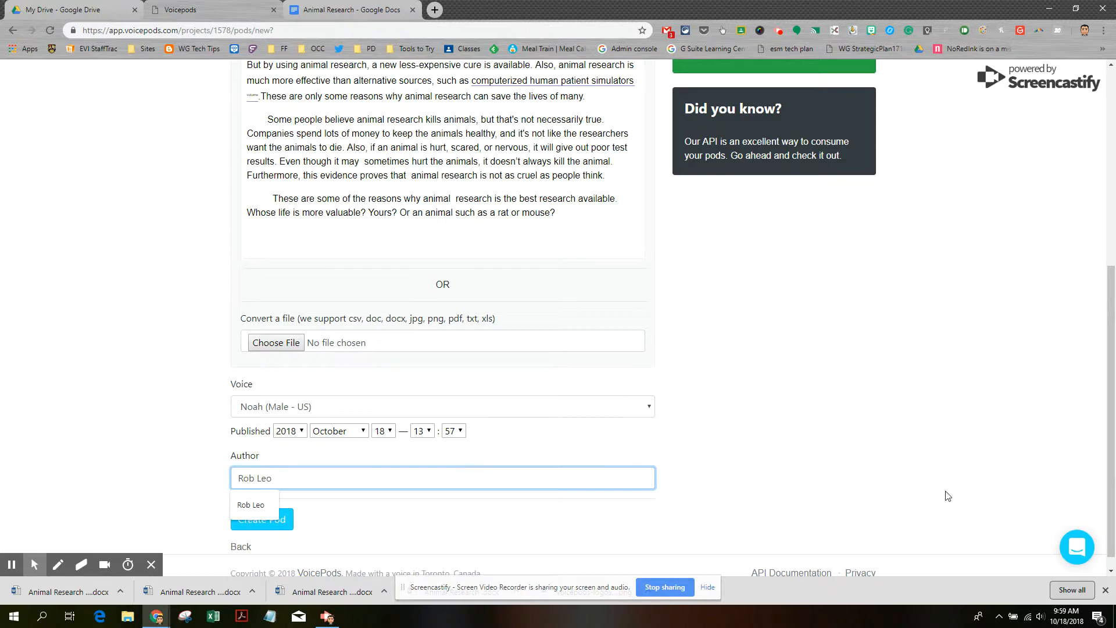
left_click(884, 416)
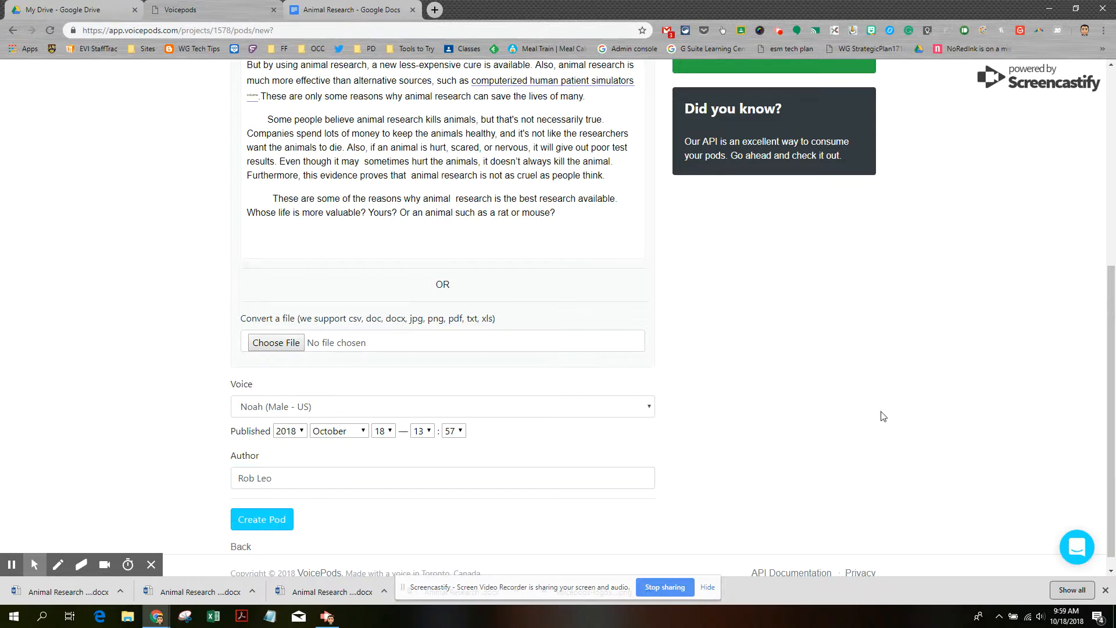
left_click(262, 520)
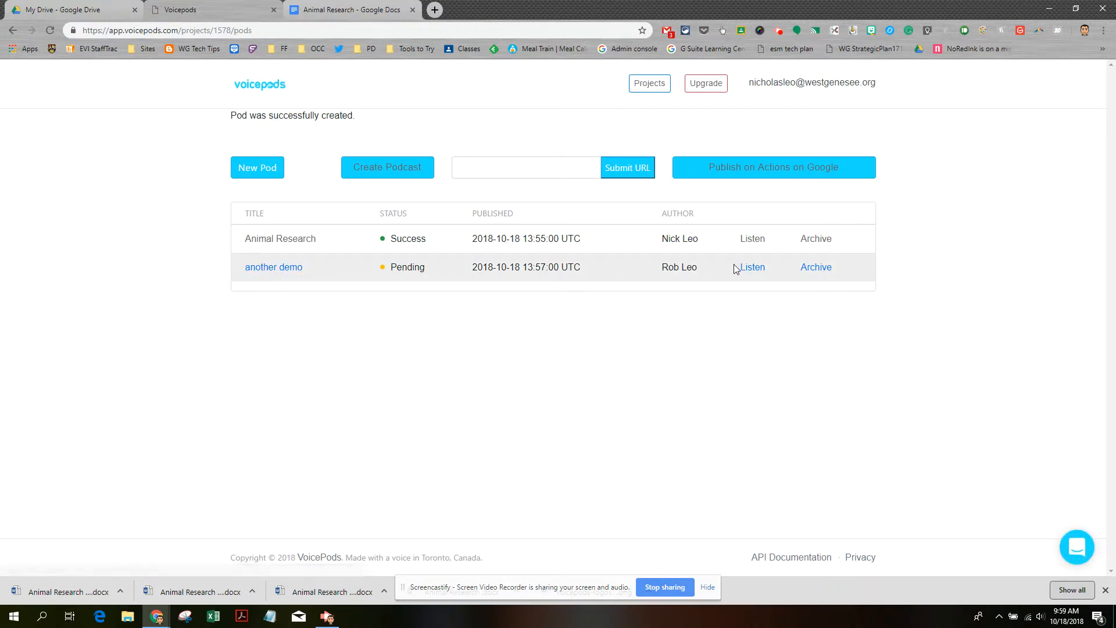
Open the 'another demo' pod's page, play its audio for about 40 seconds, then pause
left_click(754, 269)
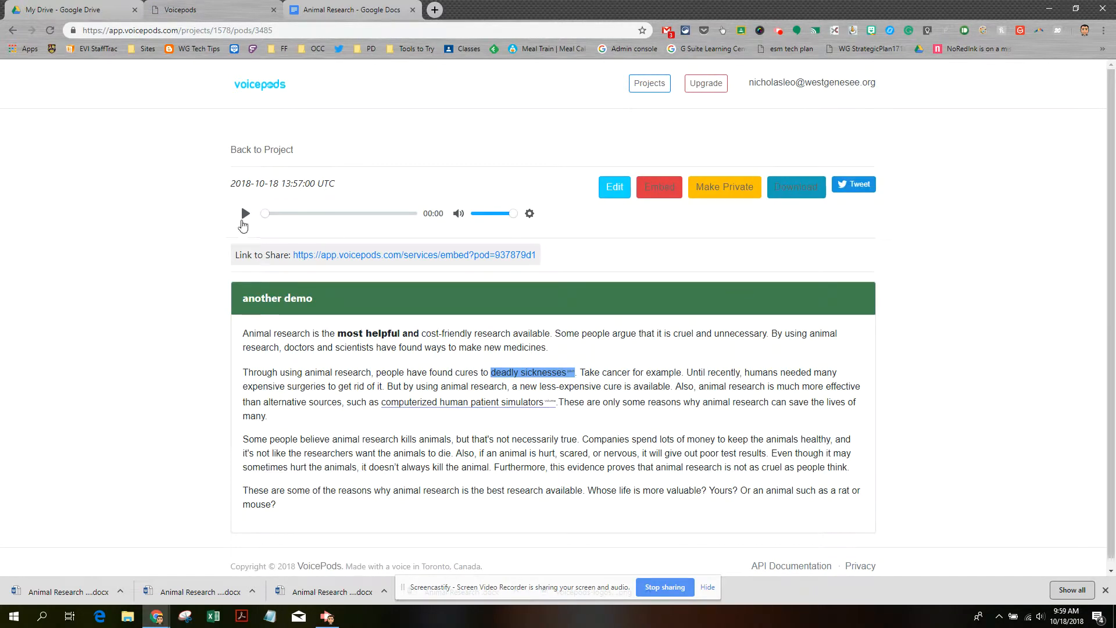
left_click(245, 214)
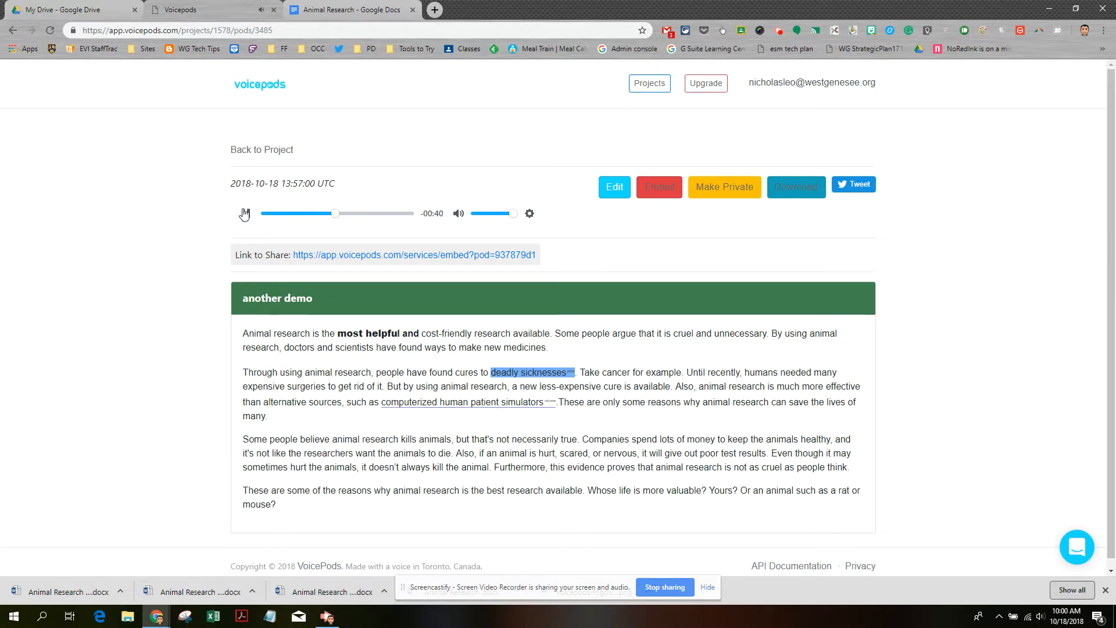
left_click(244, 215)
scroll(536, 467, "down", 1)
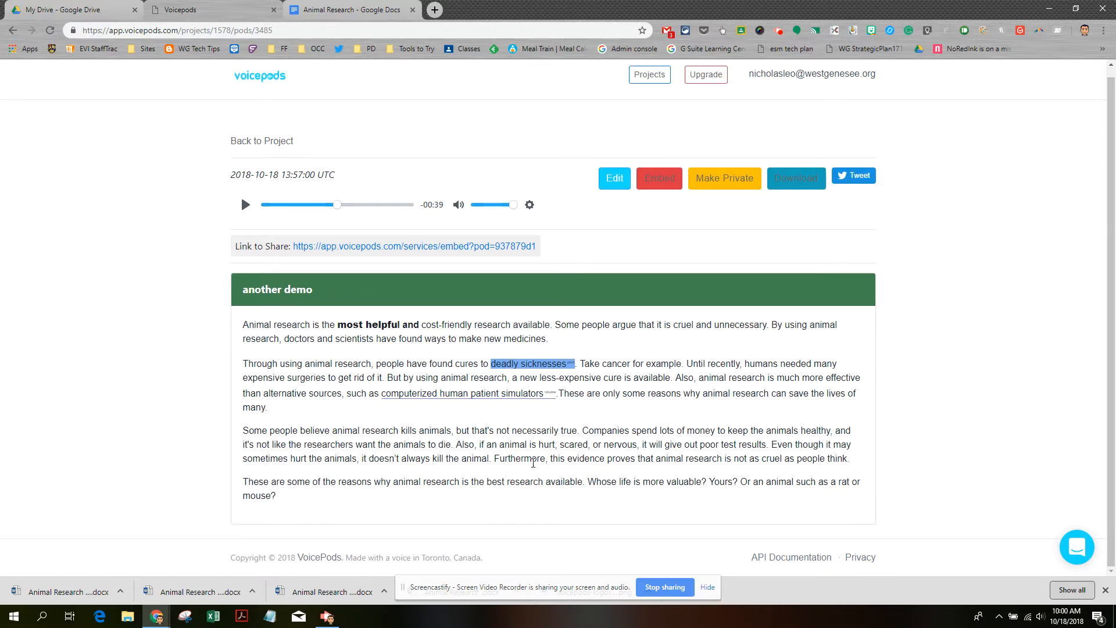
scroll(533, 464, "up", 1)
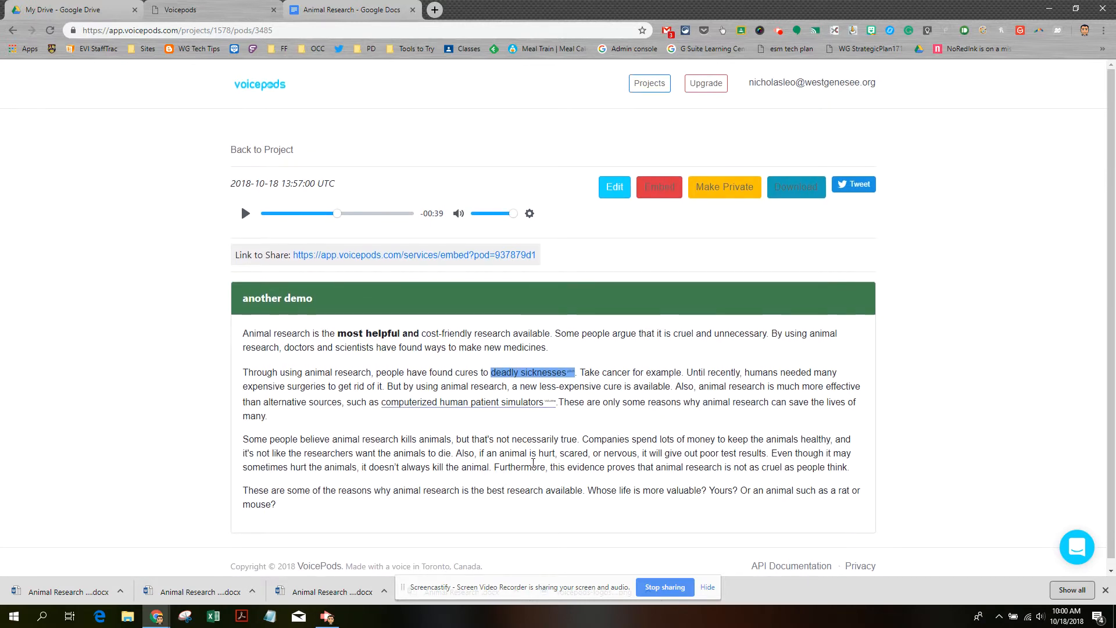
Return to the project's pod list and archive the 'another demo' pod, confirming the prompt
left_click(263, 152)
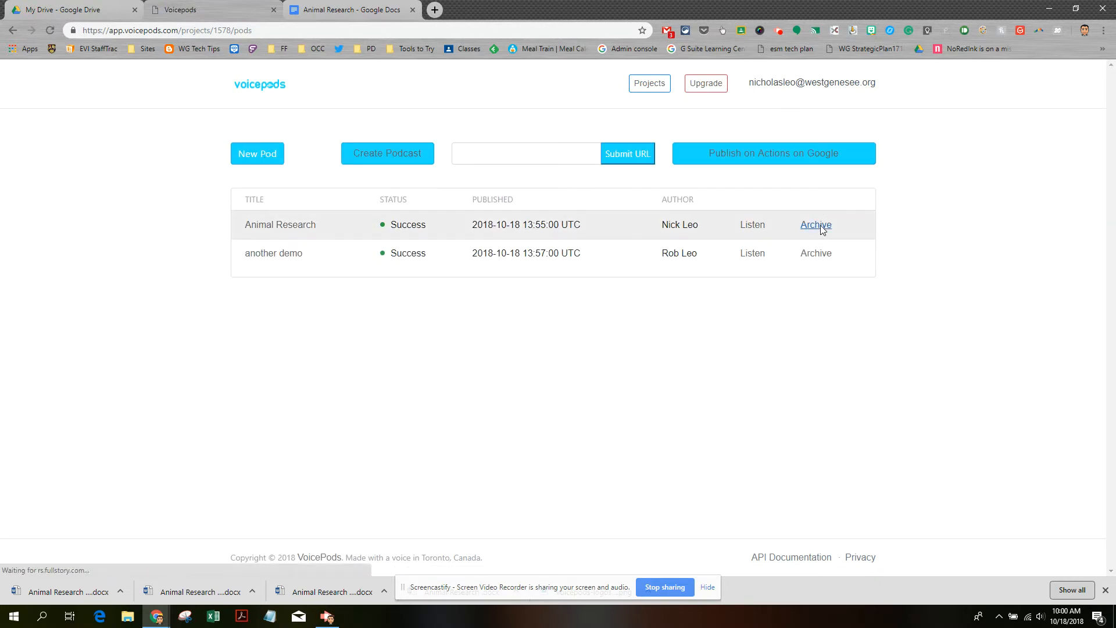
left_click(814, 256)
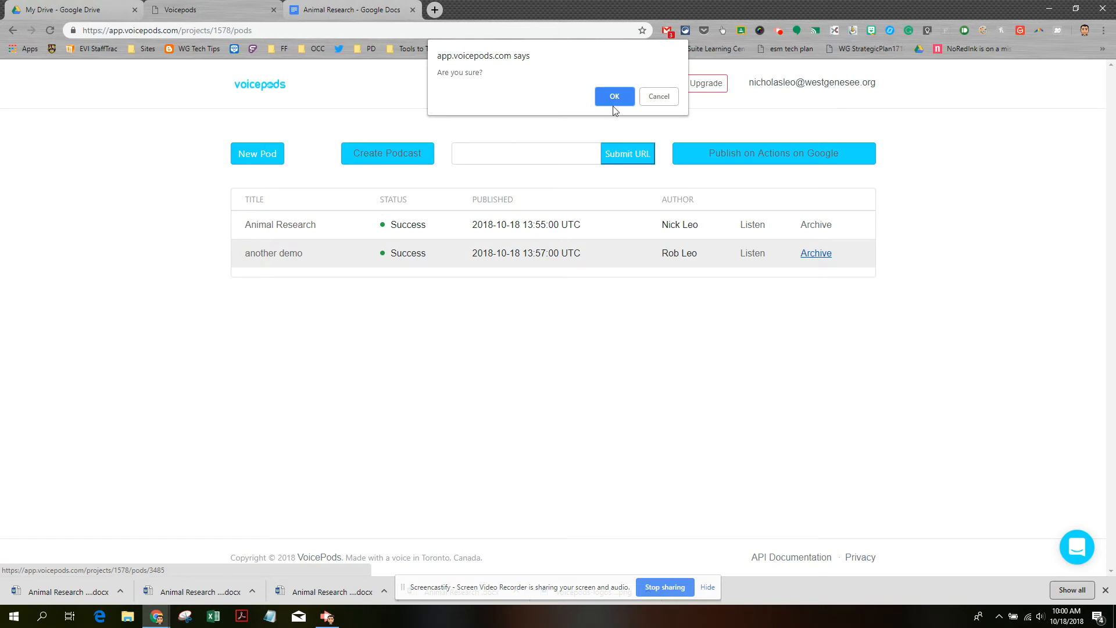
left_click(628, 96)
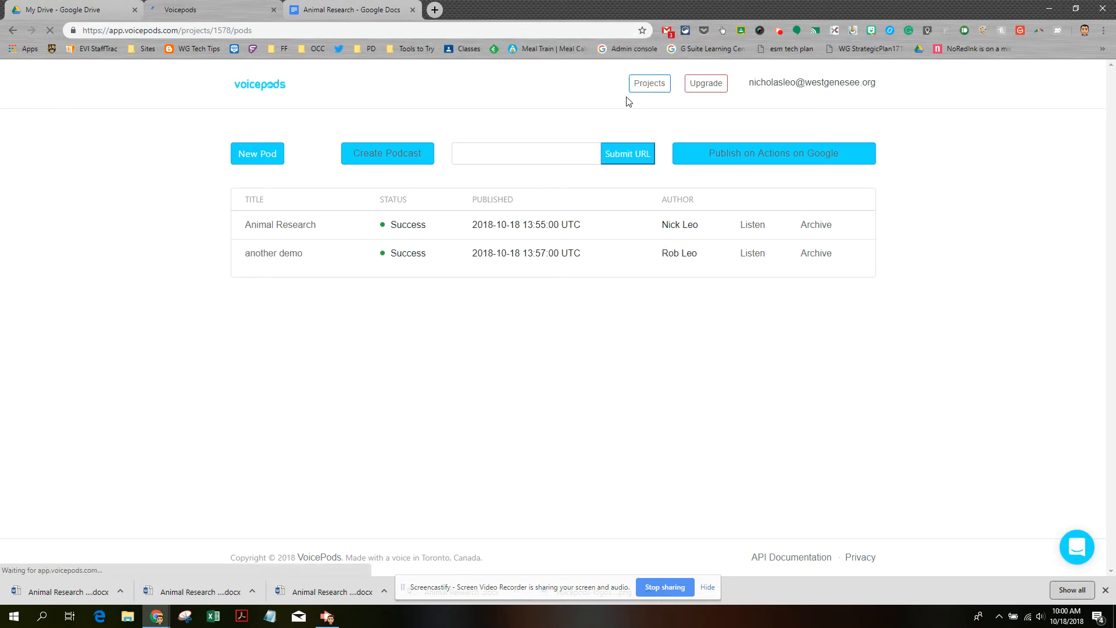